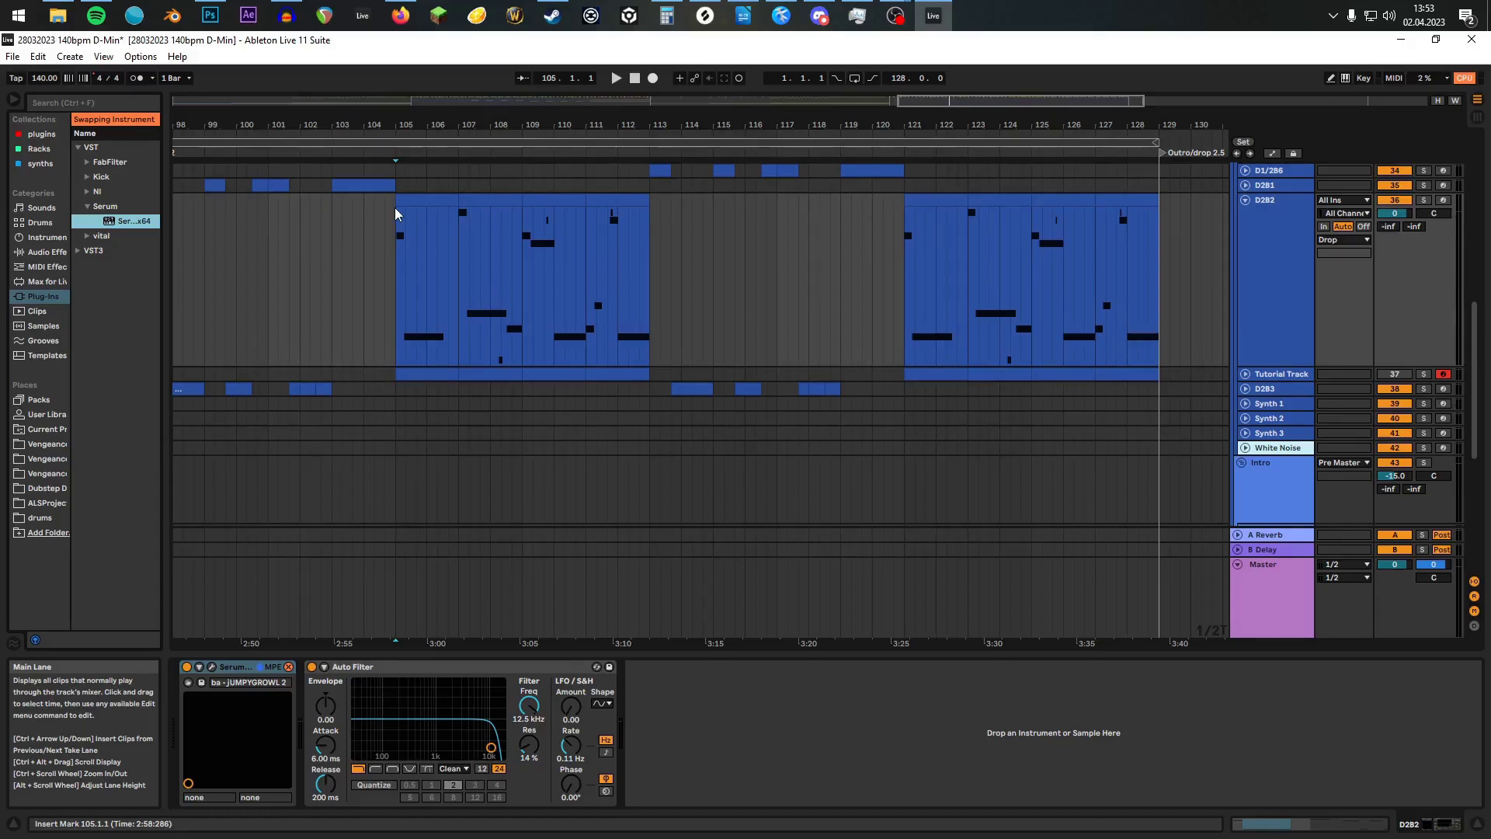
Step: Exit hot-swap mode and play the D2B2 bass clips from bar 105, stopping and restarting once
{"action": "key", "text": "Escape"}
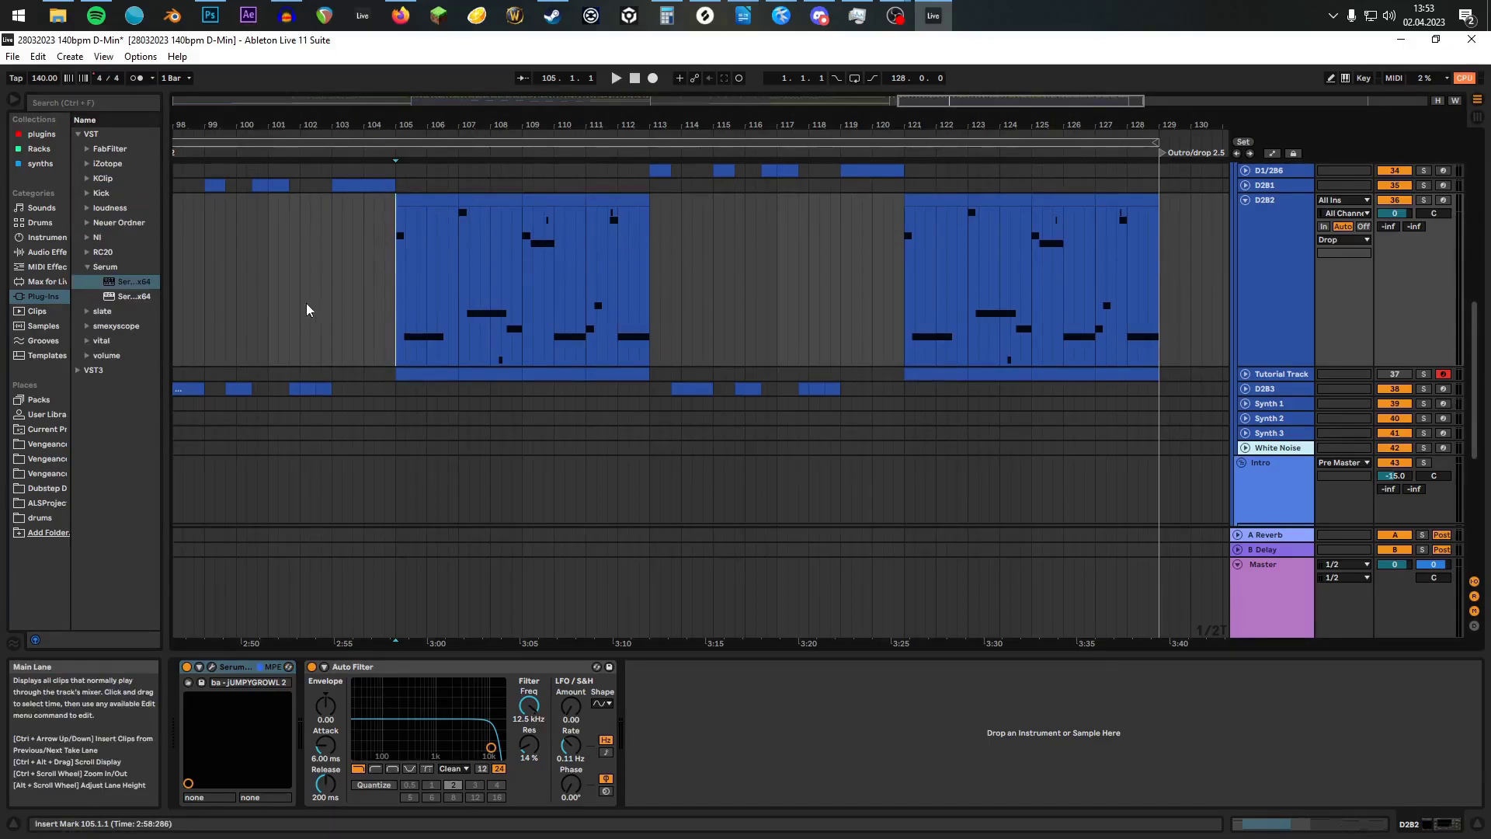
{"action": "key", "text": "space"}
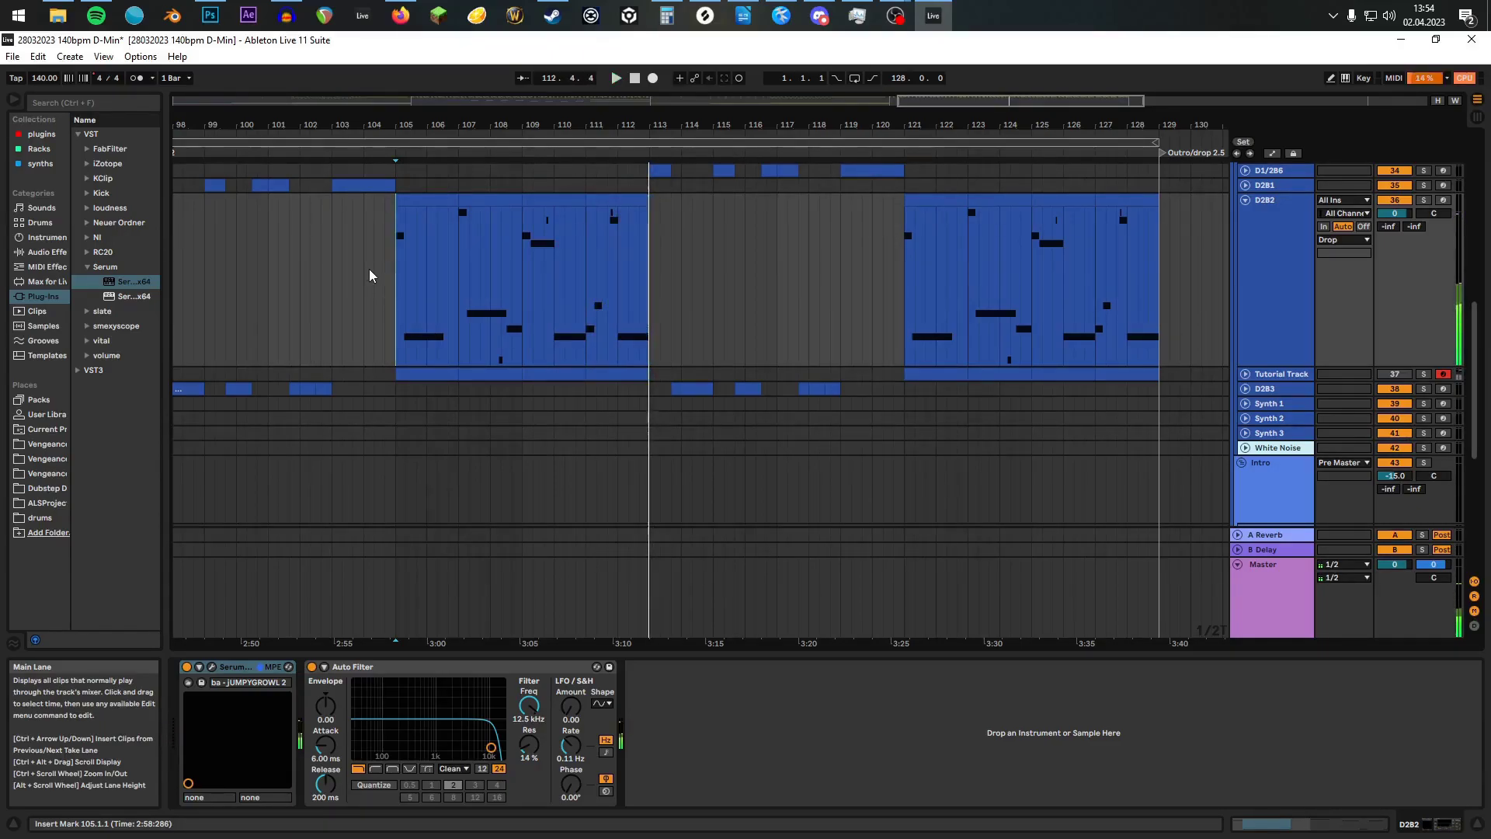
{"action": "key", "text": "space"}
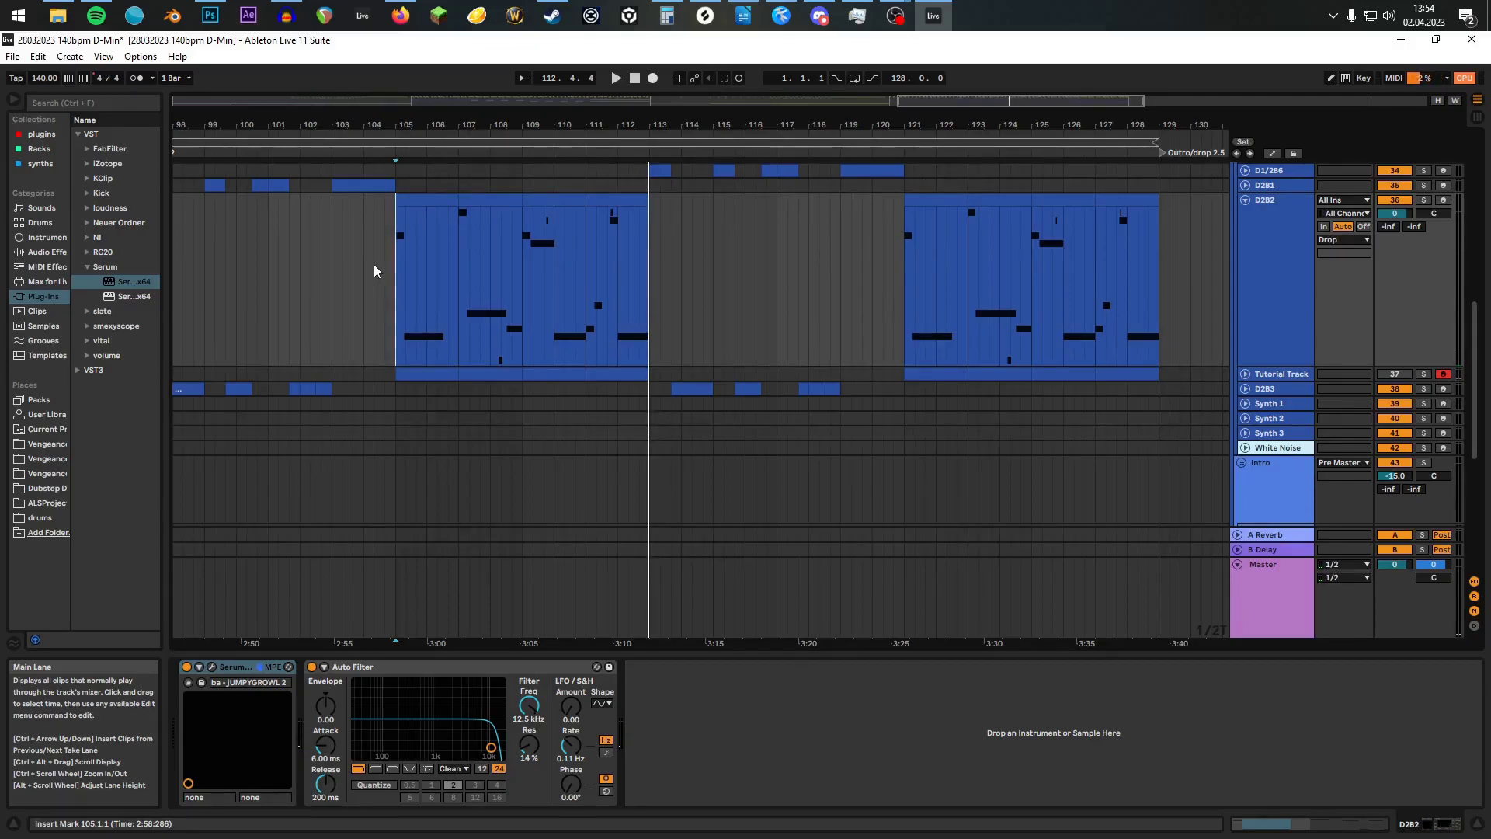
{"action": "key", "text": "space"}
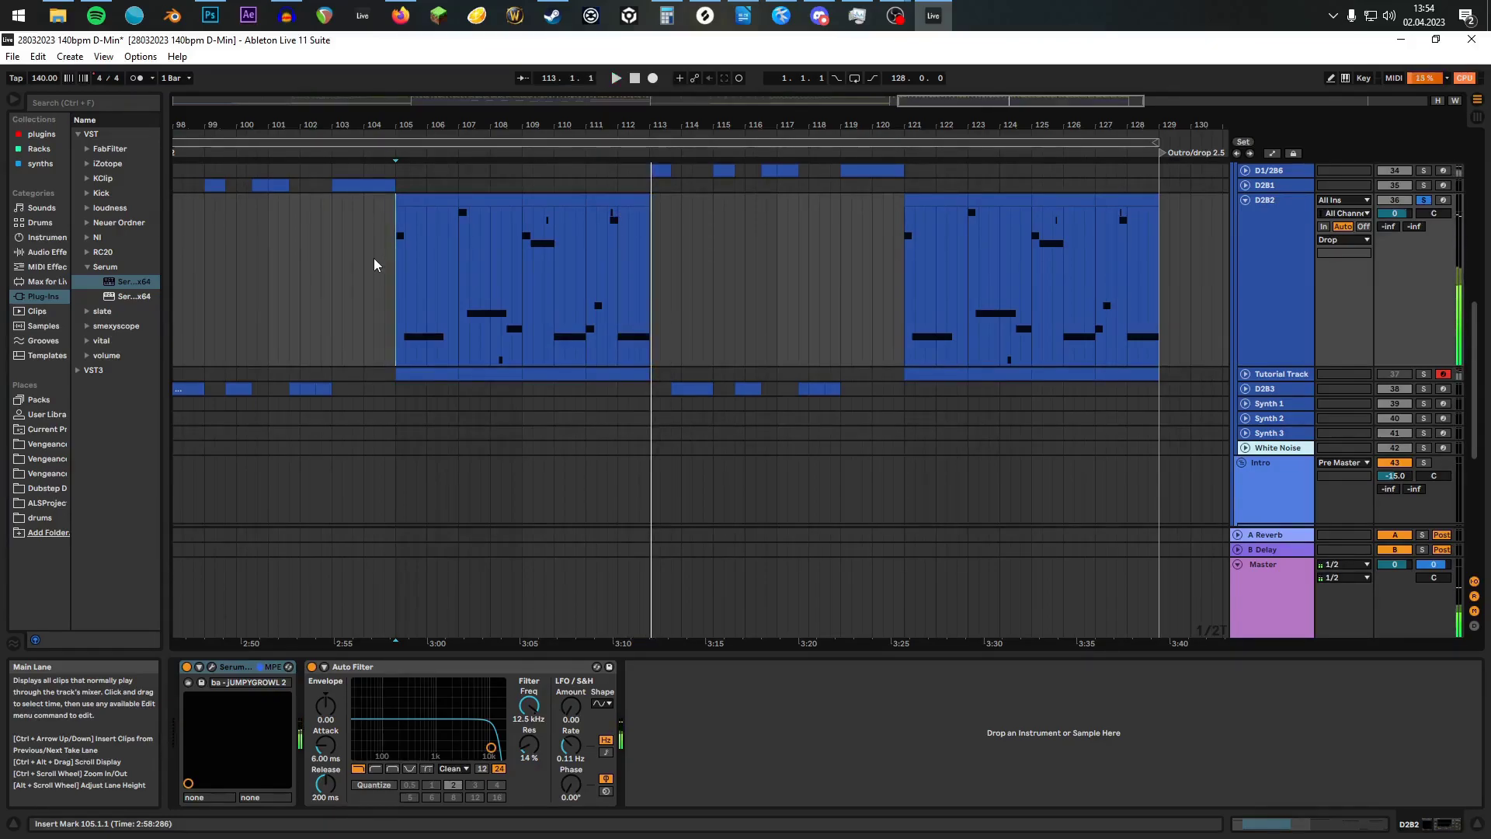
Step: Look at the D2B2 track's Serum, then open Serum on the Tutorial Track instead
{"action": "left_click", "coordinate": [1270, 264]}
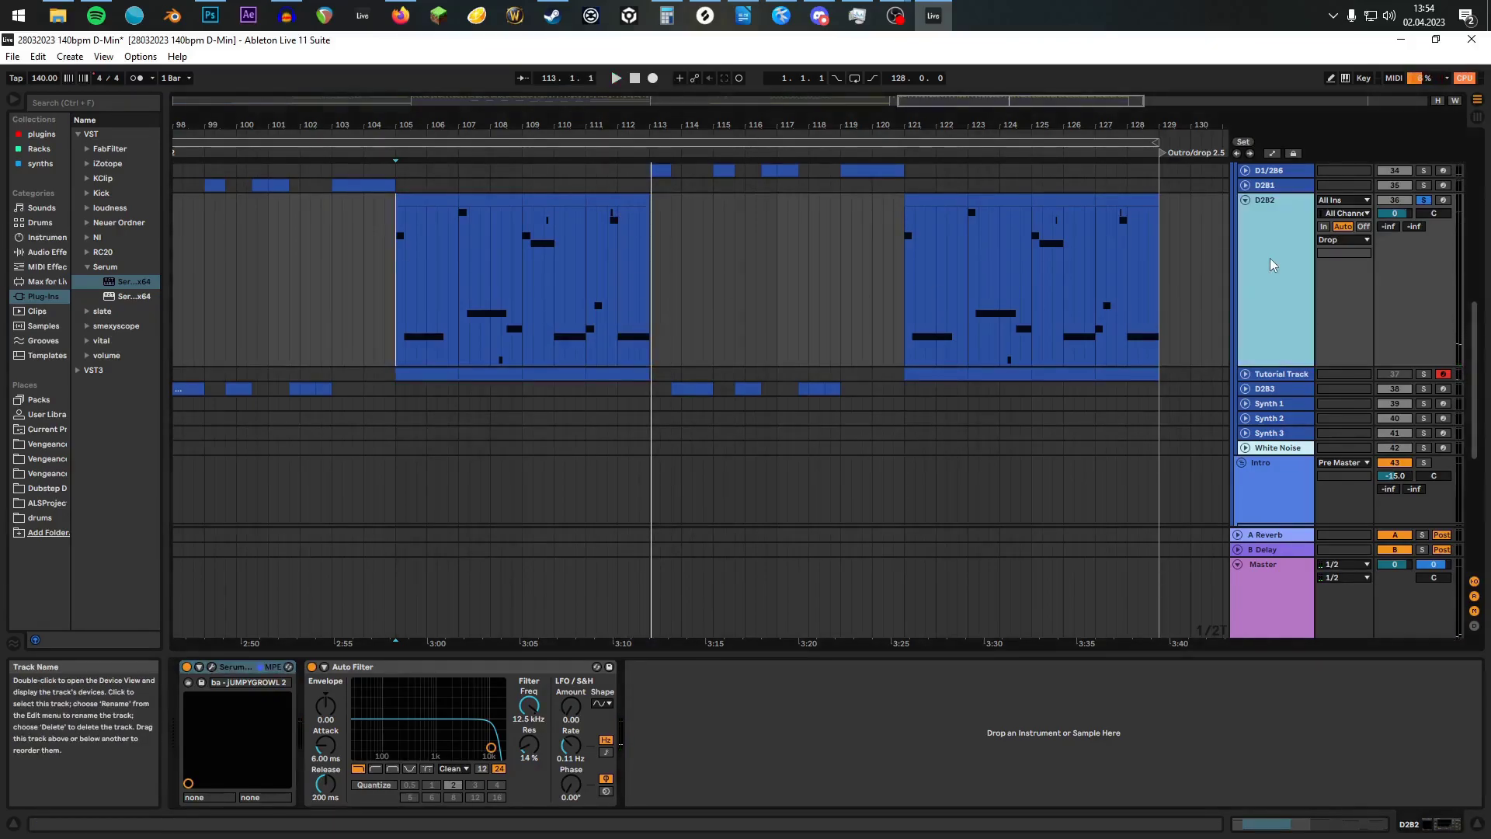
{"action": "left_click", "coordinate": [211, 666]}
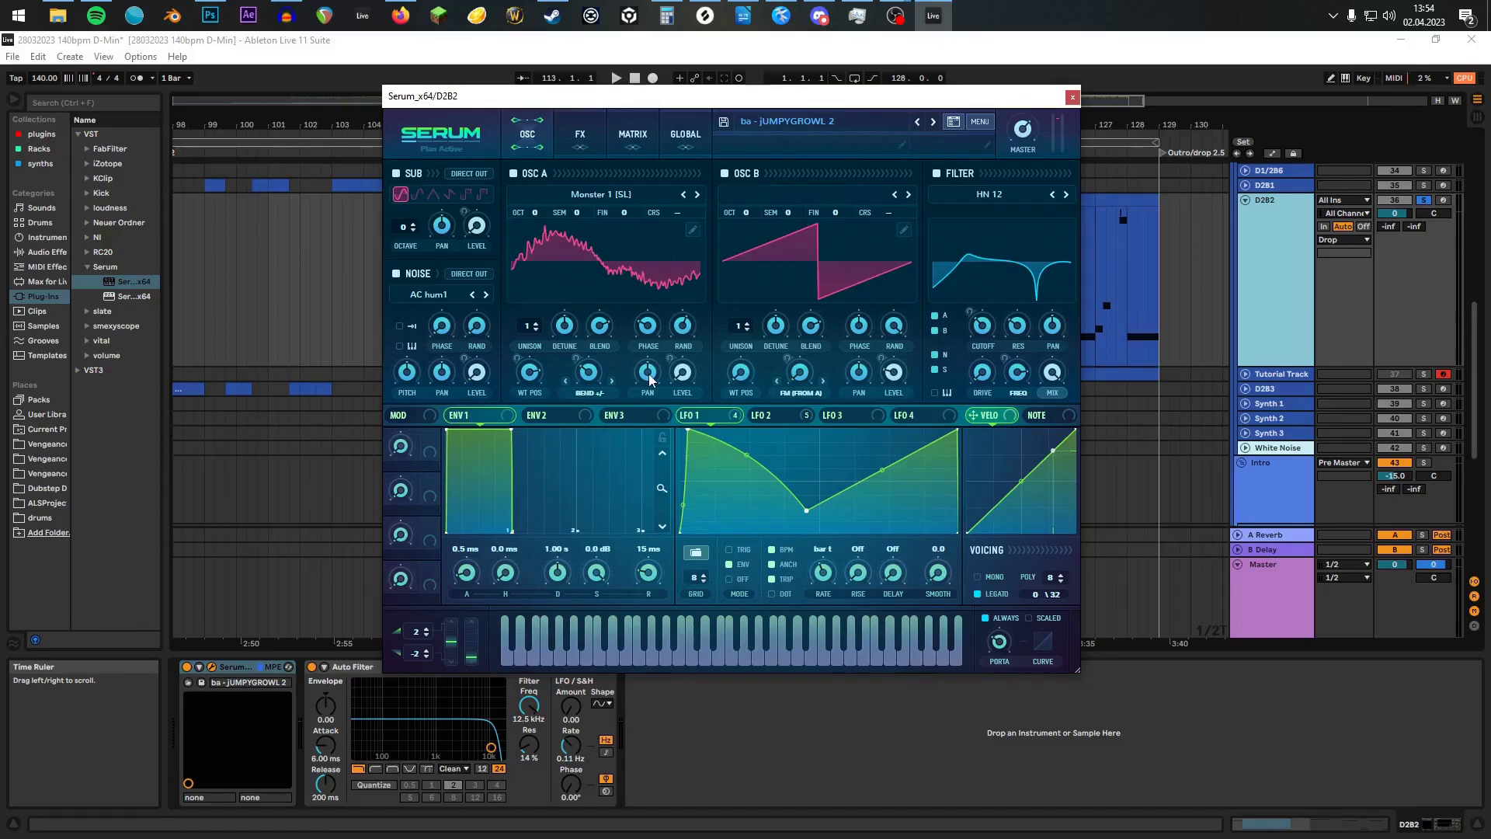
{"action": "left_click", "coordinate": [1072, 97]}
{"action": "left_click", "coordinate": [1246, 200]}
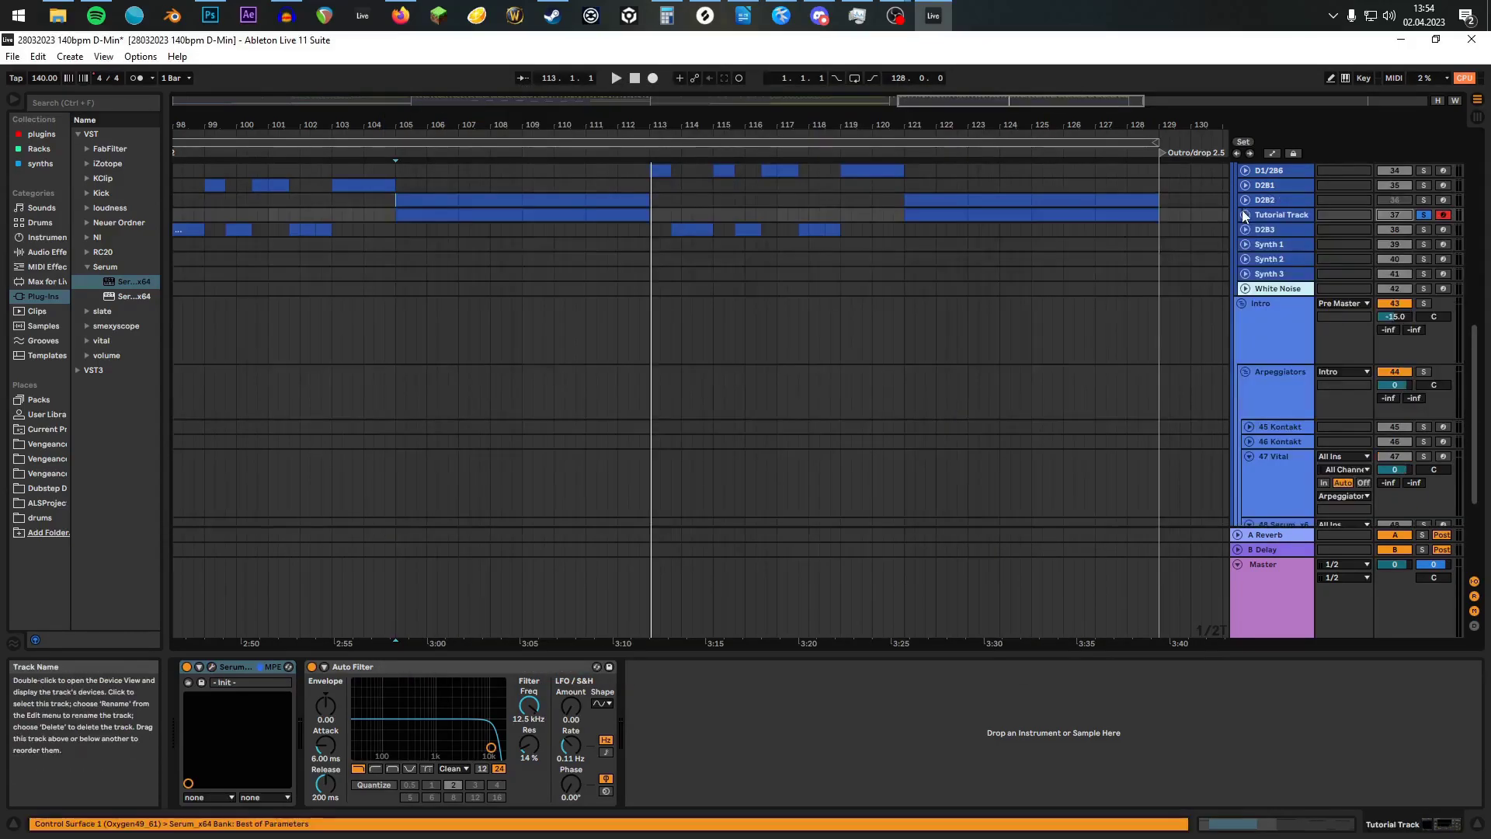
{"action": "left_click", "coordinate": [1246, 214]}
{"action": "left_click", "coordinate": [222, 668]}
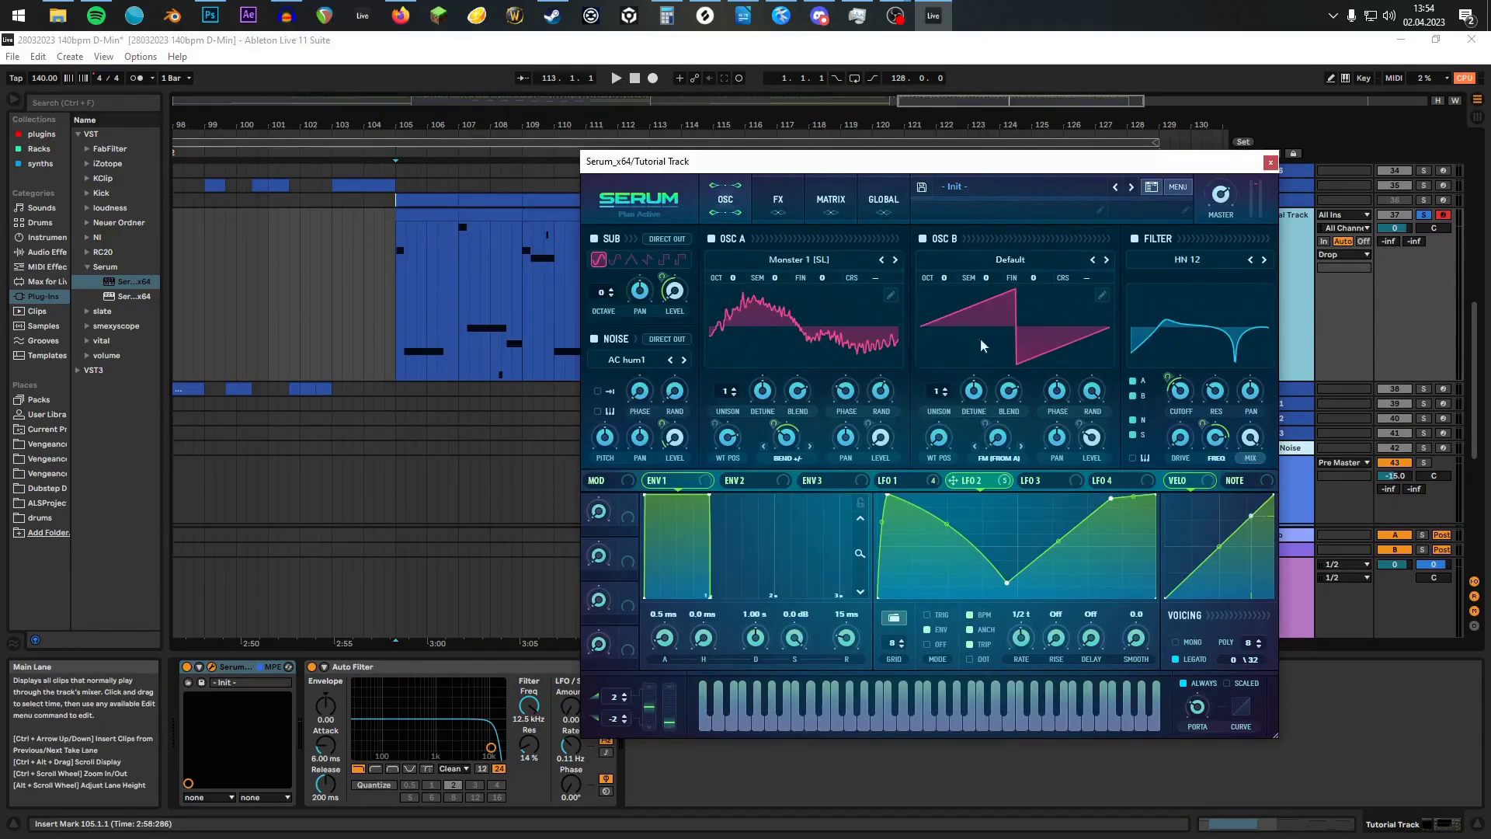
Step: Move the Serum window left and reset the patch to Init Preset
{"action": "left_click_drag", "start_coordinate": [980, 163], "coordinate": [656, 147]}
{"action": "left_click", "coordinate": [858, 171]}
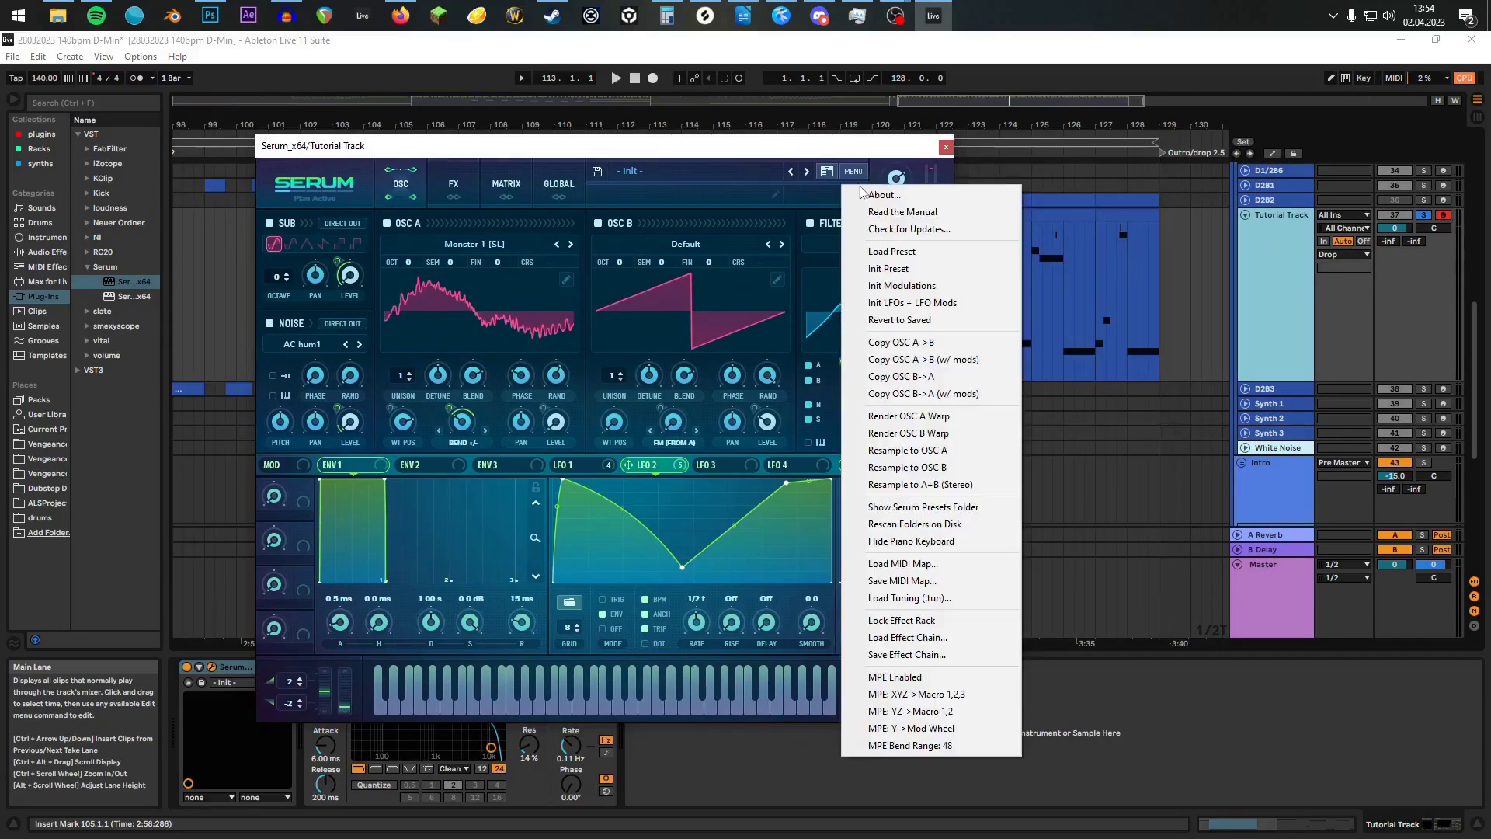
{"action": "left_click", "coordinate": [888, 268]}
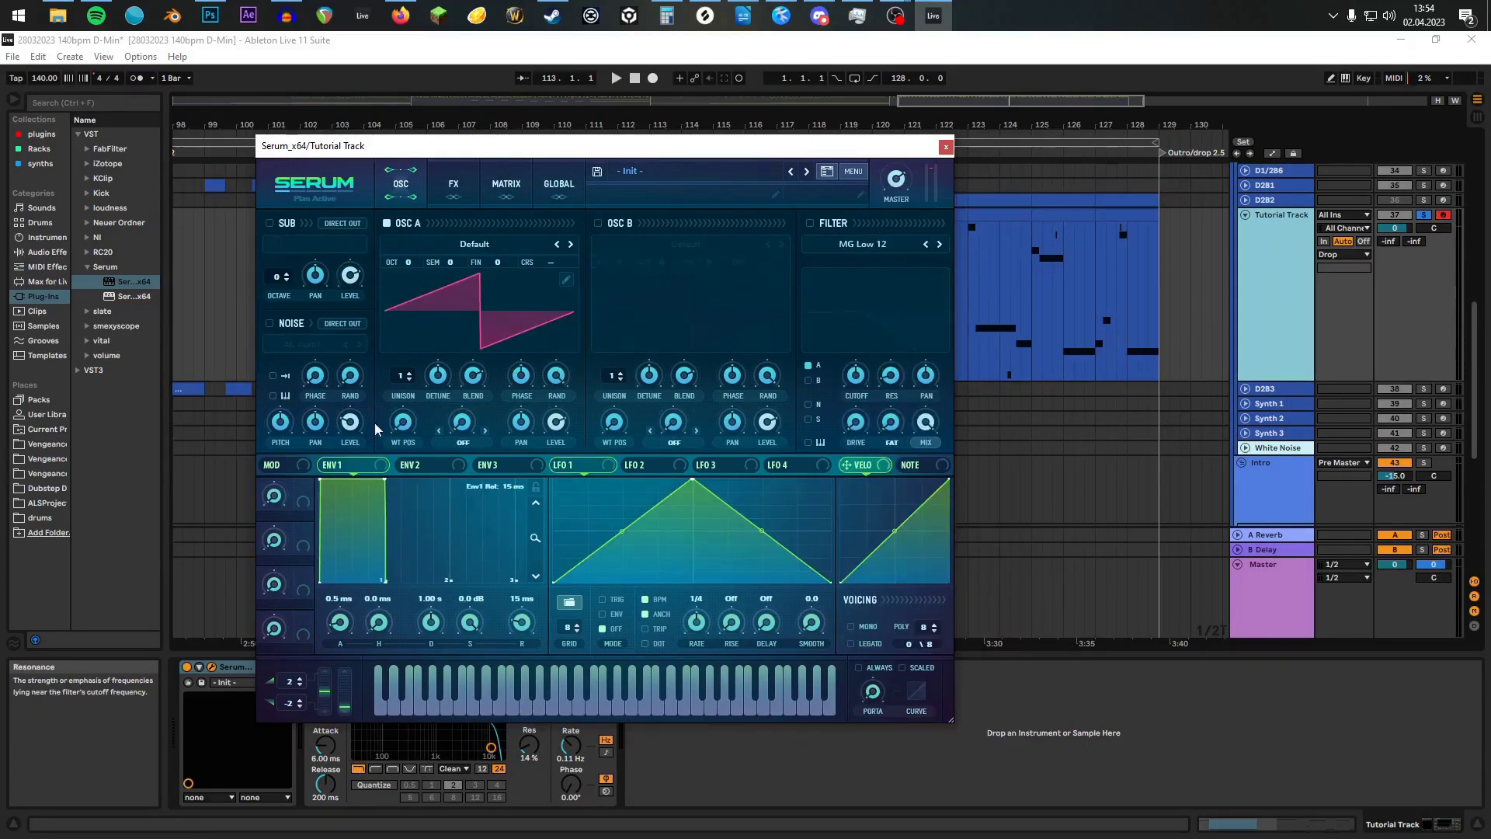
Step: Enable the Sub, Noise and OSC B oscillators, turning noise level down to 0%
{"action": "left_click", "coordinate": [271, 224]}
{"action": "left_click", "coordinate": [270, 323]}
{"action": "left_click", "coordinate": [599, 224]}
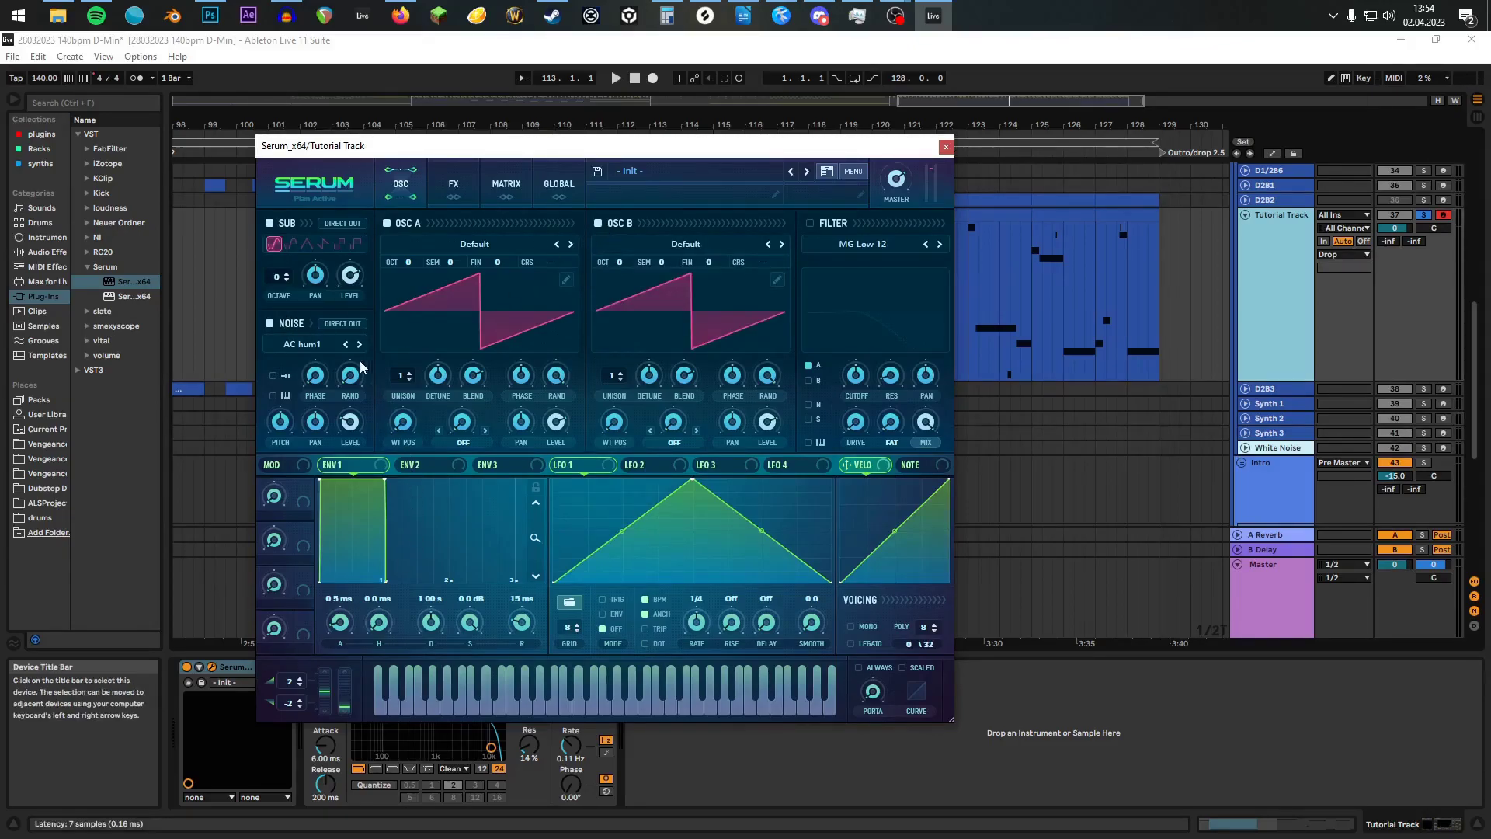
{"action": "left_click_drag", "start_coordinate": [347, 426], "coordinate": [364, 558]}
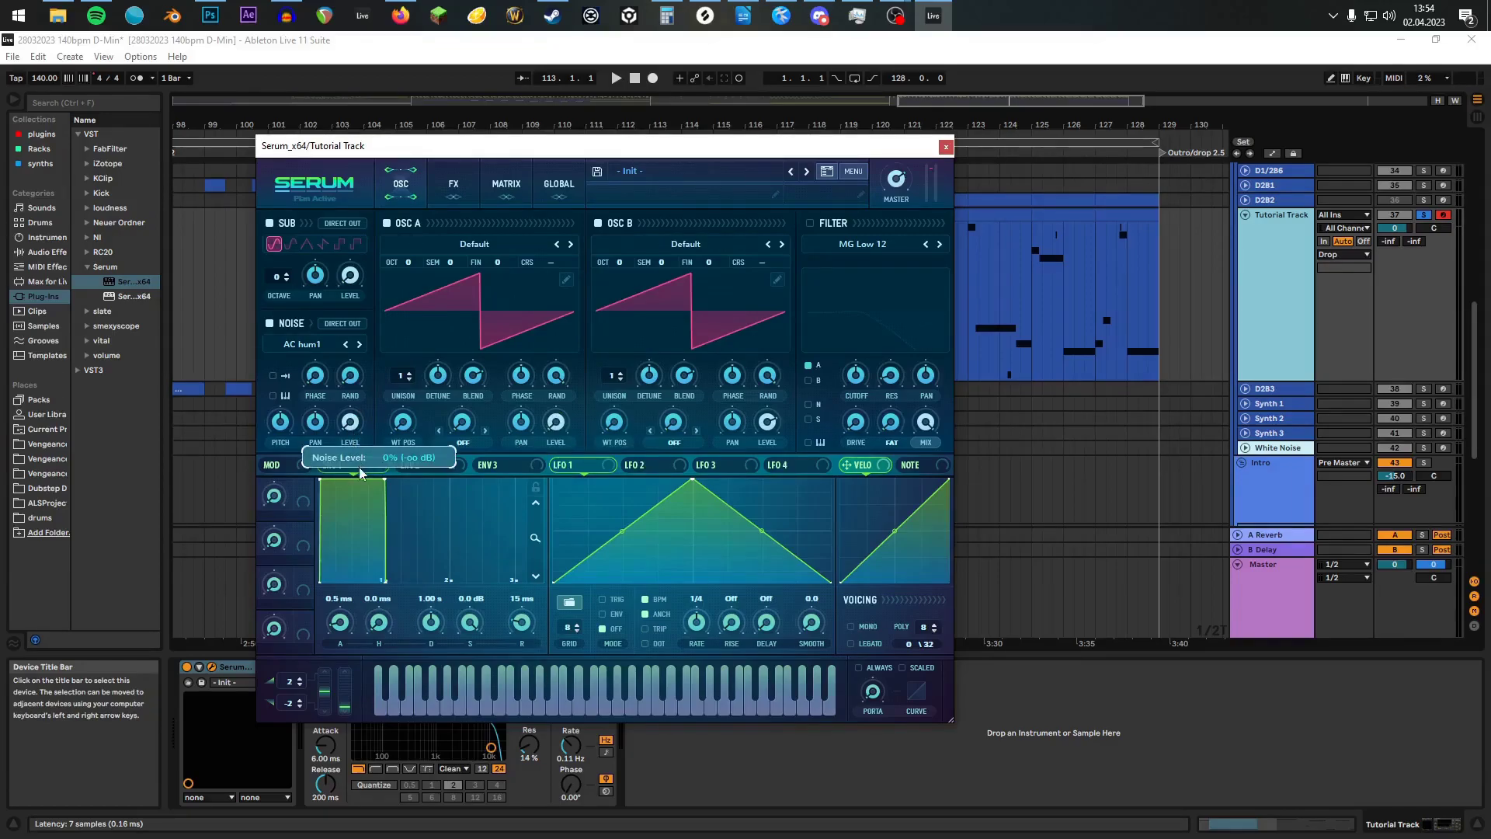
Step: Load the Spectral Monster 1 [SL] wavetable into OSC A and raise its RAND to 100
{"action": "left_click", "coordinate": [485, 245]}
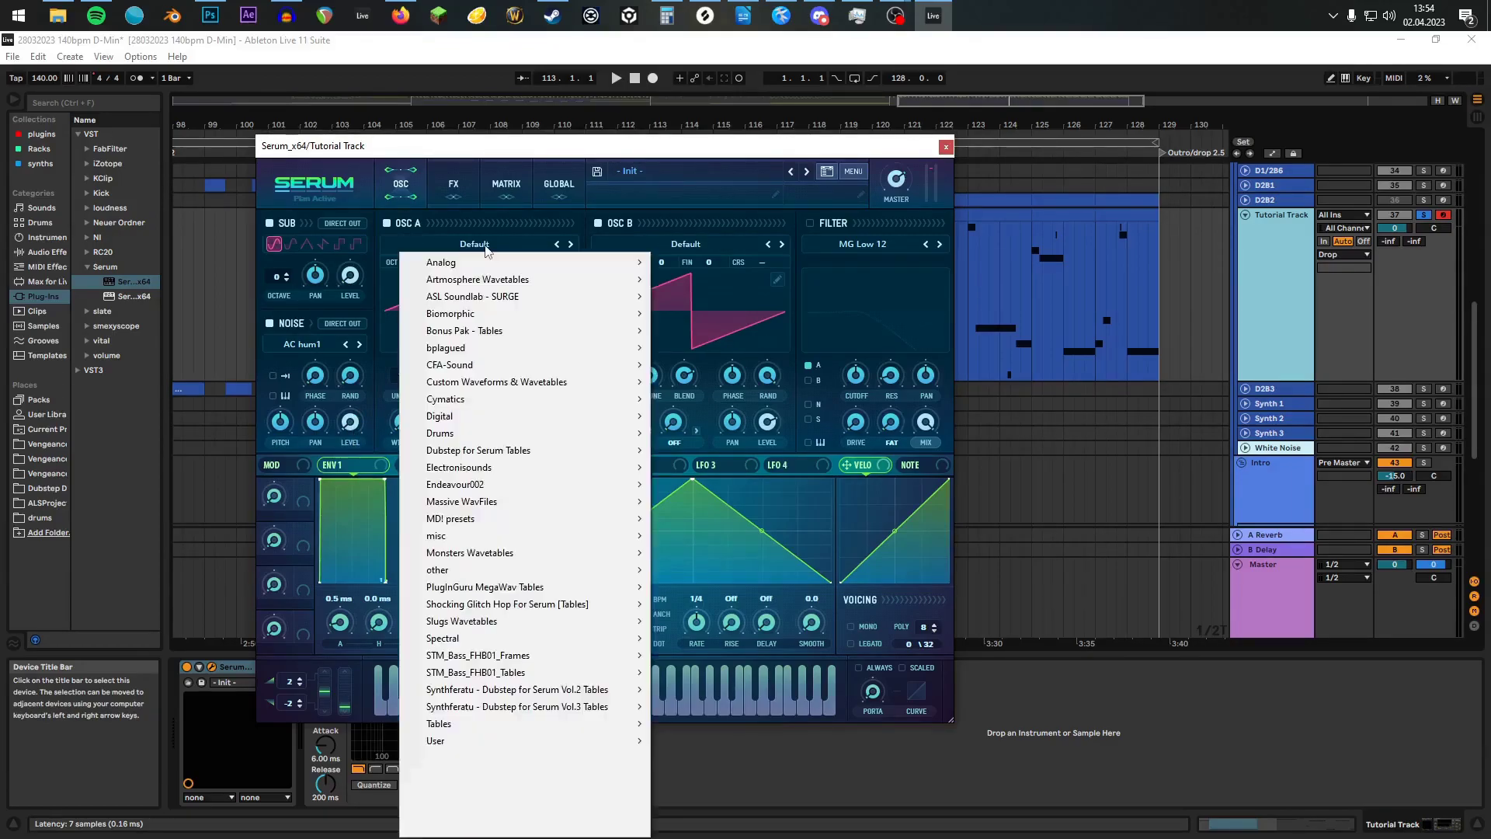
{"action": "mouse_move", "coordinate": [590, 638]}
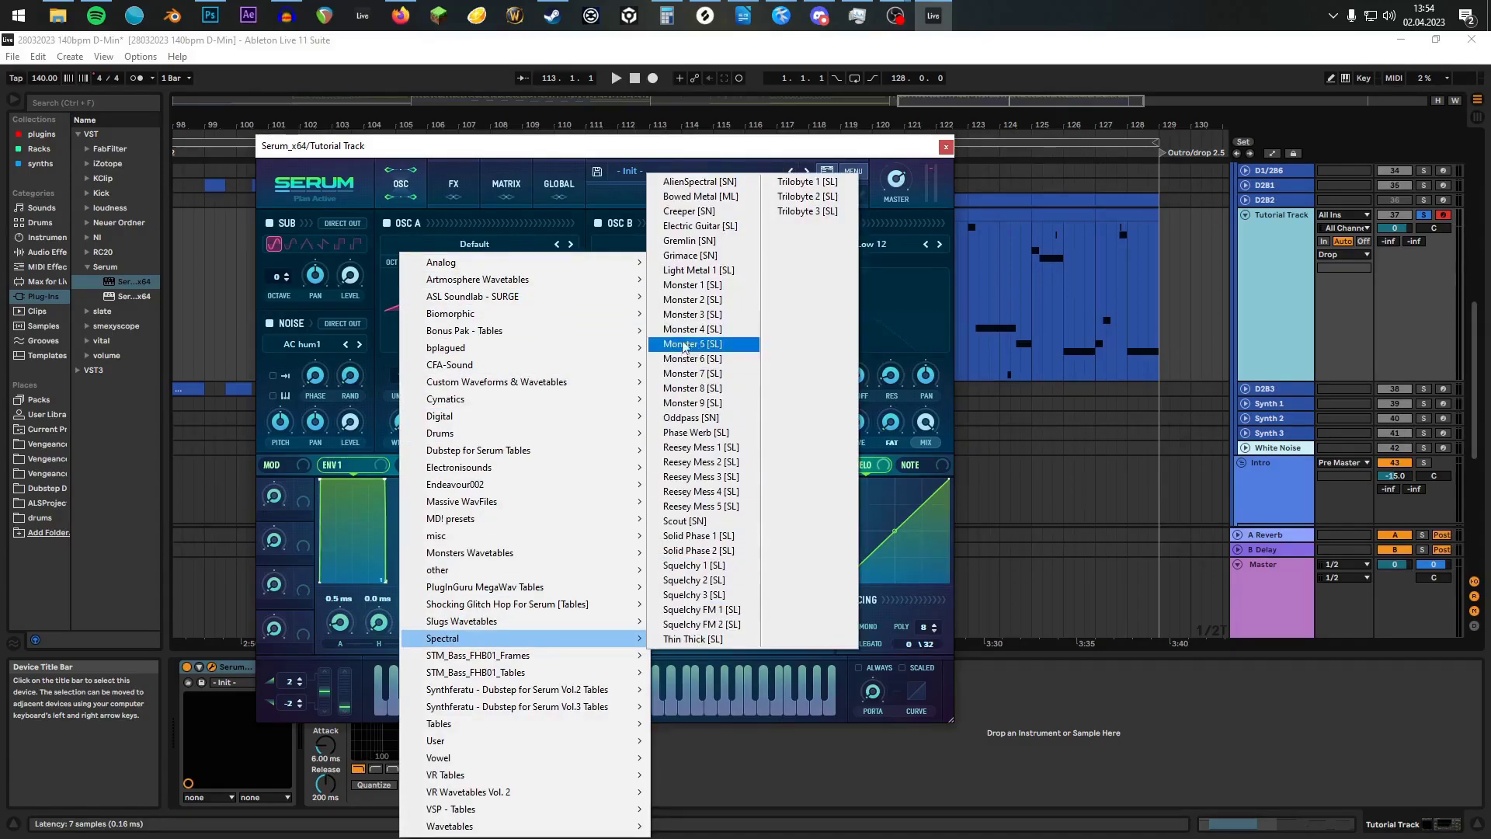
{"action": "left_click", "coordinate": [693, 286]}
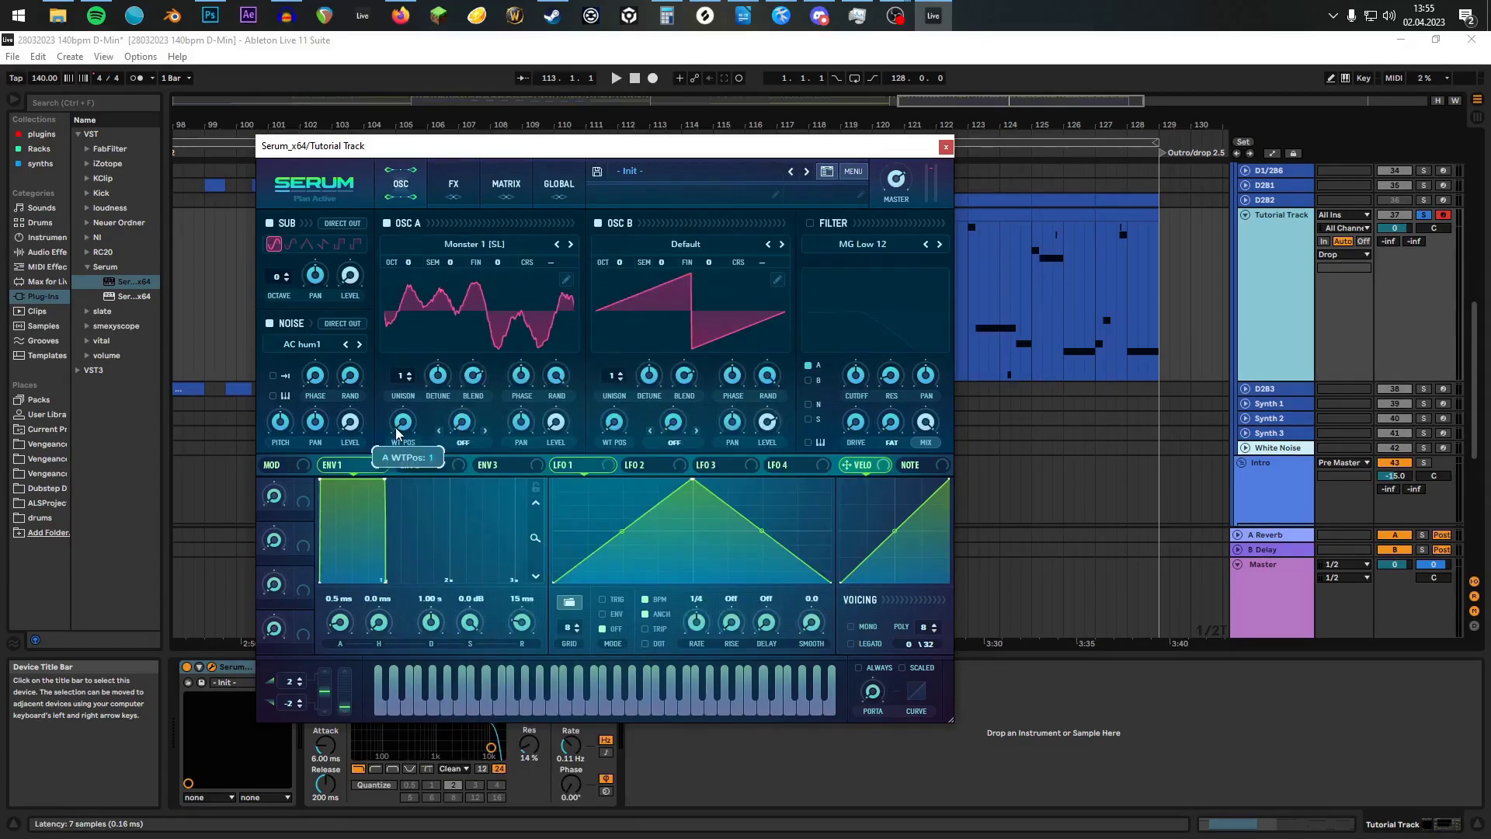
{"action": "mouse_move", "coordinate": [396, 428]}
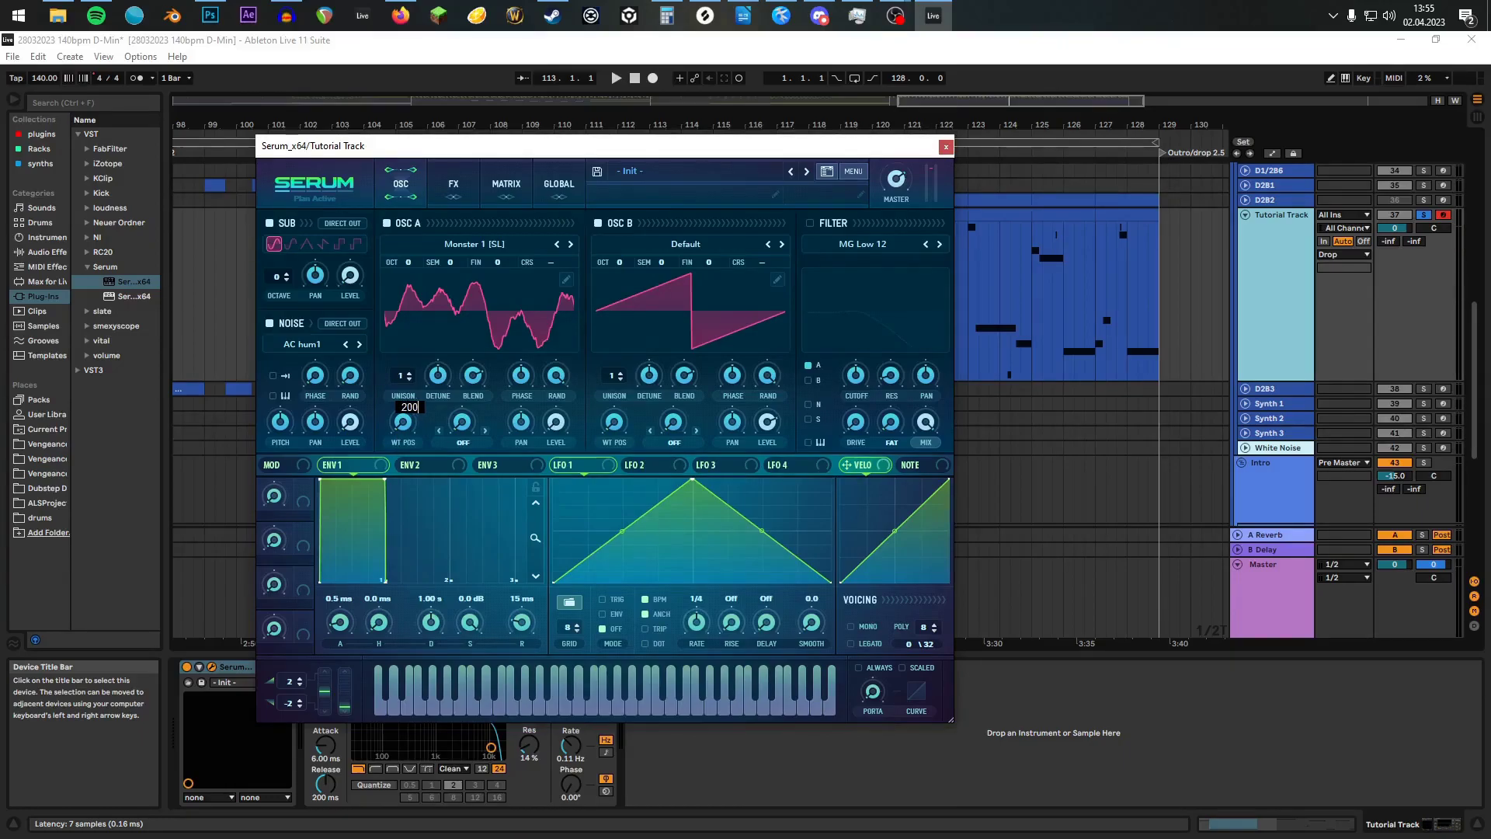
{"action": "scroll", "coordinate": [396, 428], "scroll_direction": "up", "scroll_amount": 3}
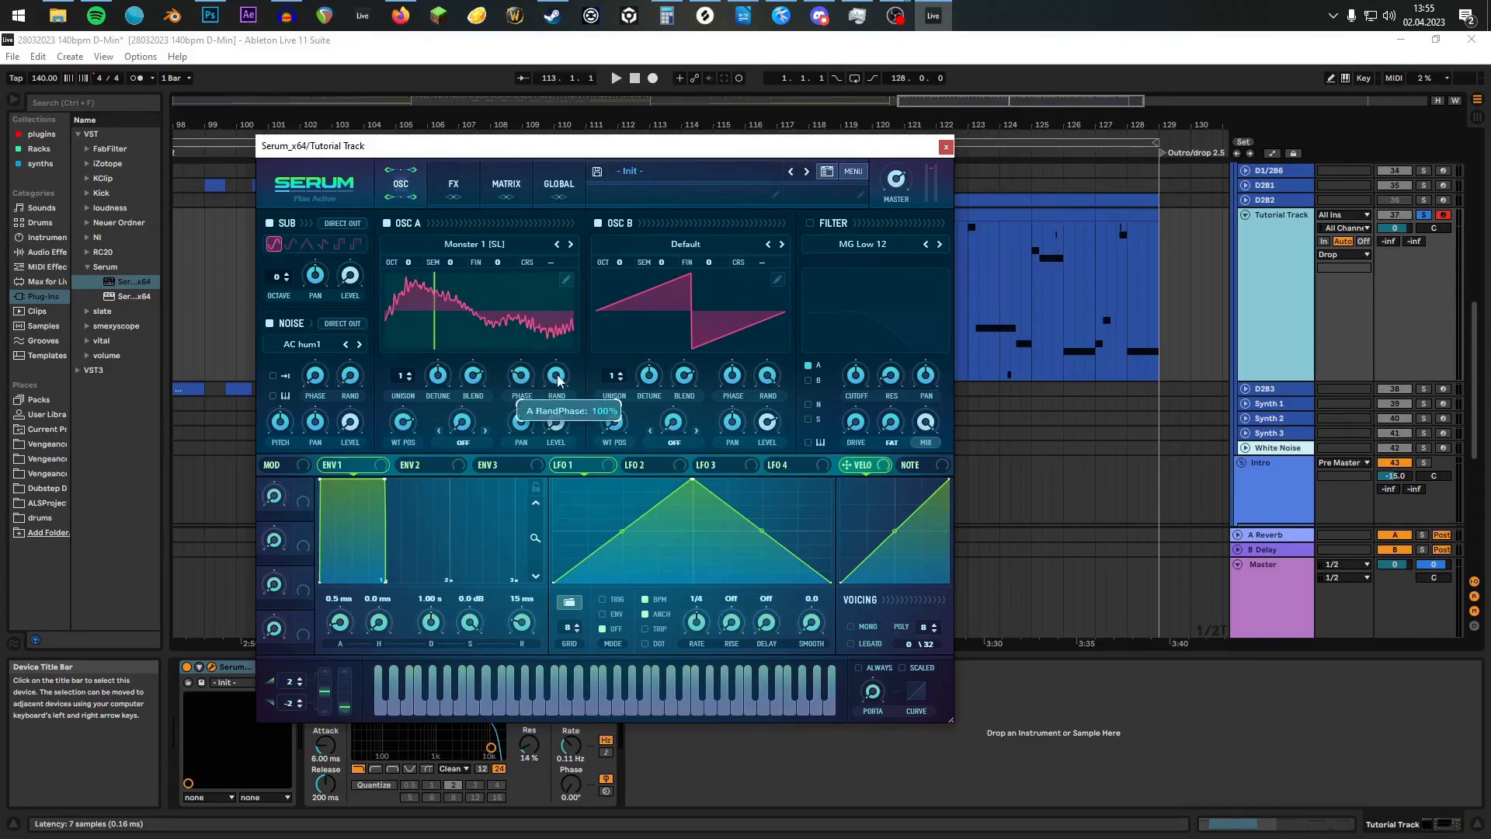
{"action": "mouse_move", "coordinate": [558, 380]}
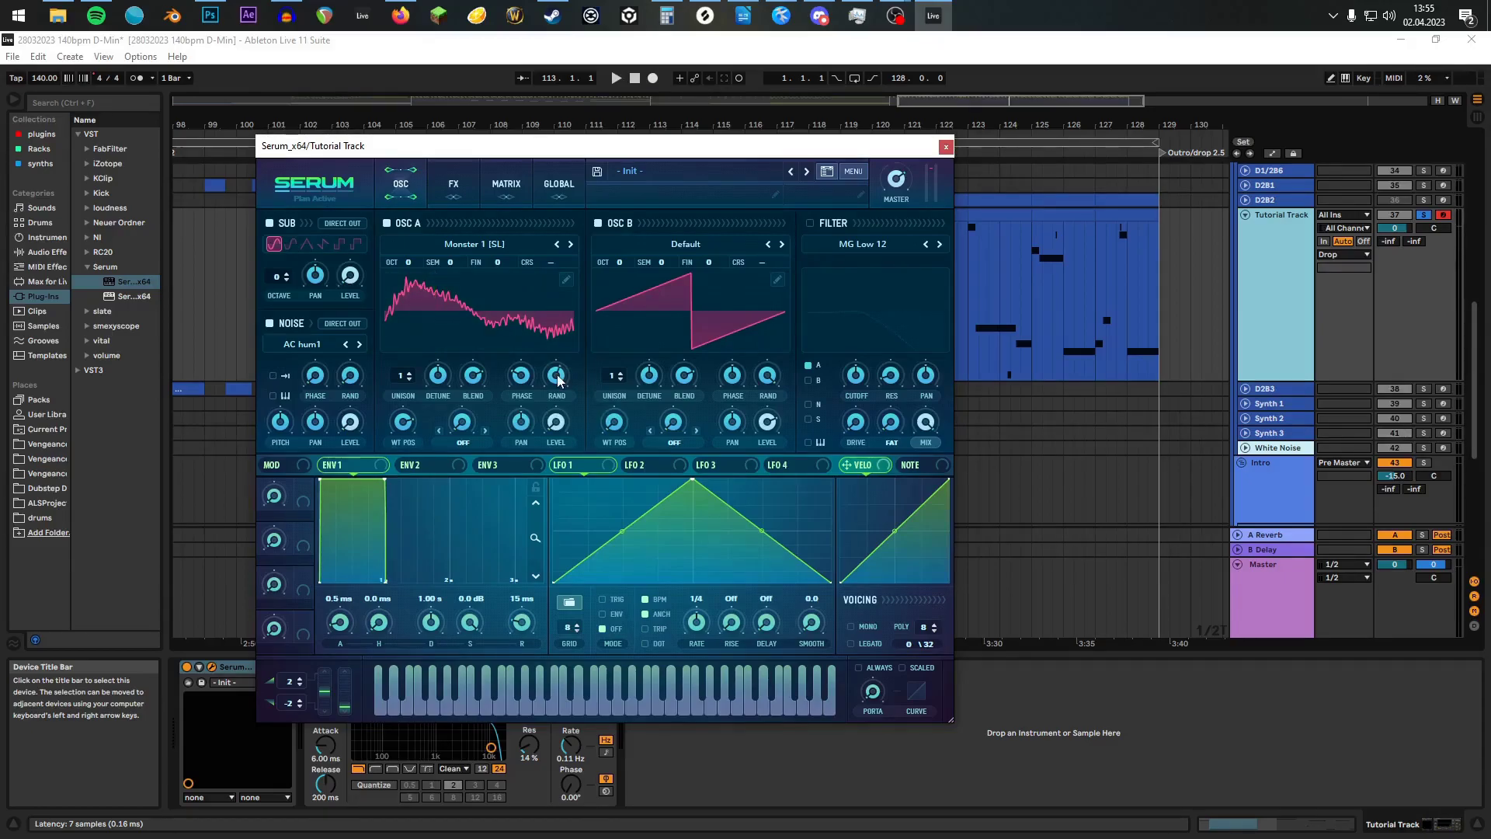
Step: Set OSC A's warp mode to Bend +/- with the bend amount at its default
{"action": "left_click", "coordinate": [487, 447]}
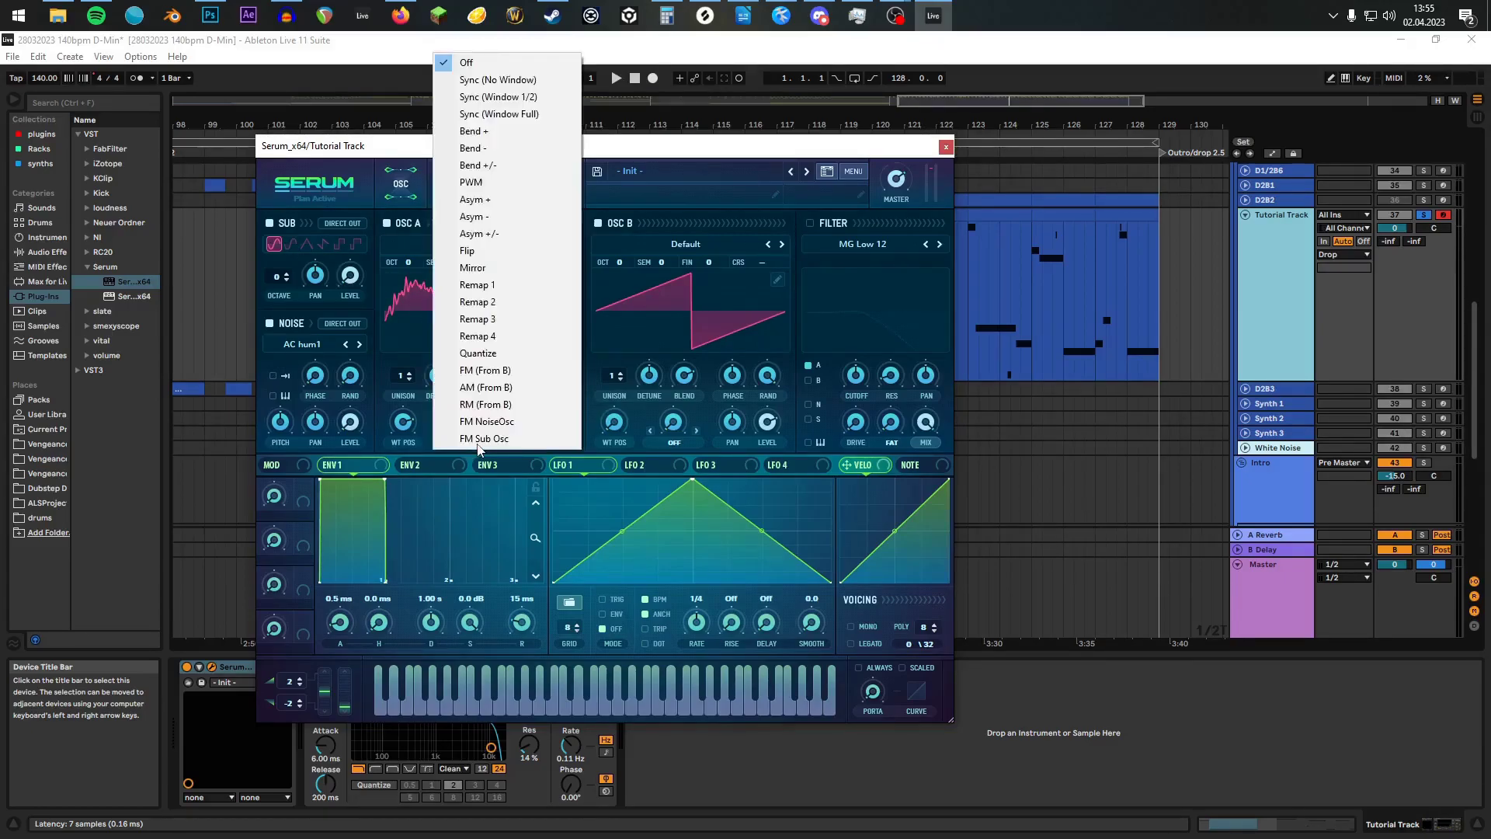
{"action": "left_click", "coordinate": [497, 168]}
{"action": "mouse_move", "coordinate": [463, 432]}
{"action": "double_click", "coordinate": [463, 423]}
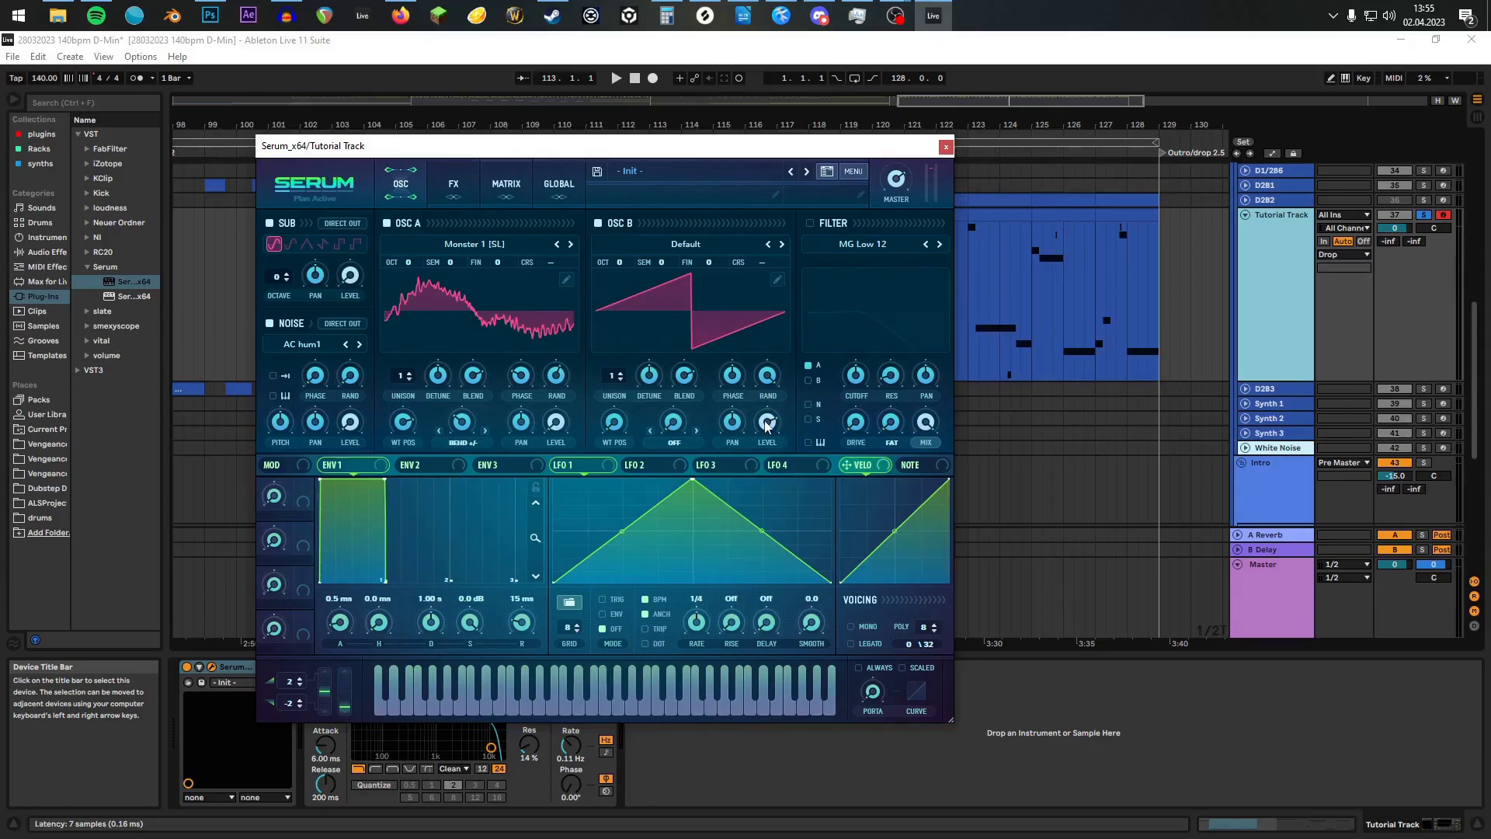
Step: Set OSC B's warp mode to FM (From A)
{"action": "mouse_move", "coordinate": [766, 424]}
{"action": "left_click", "coordinate": [668, 444]}
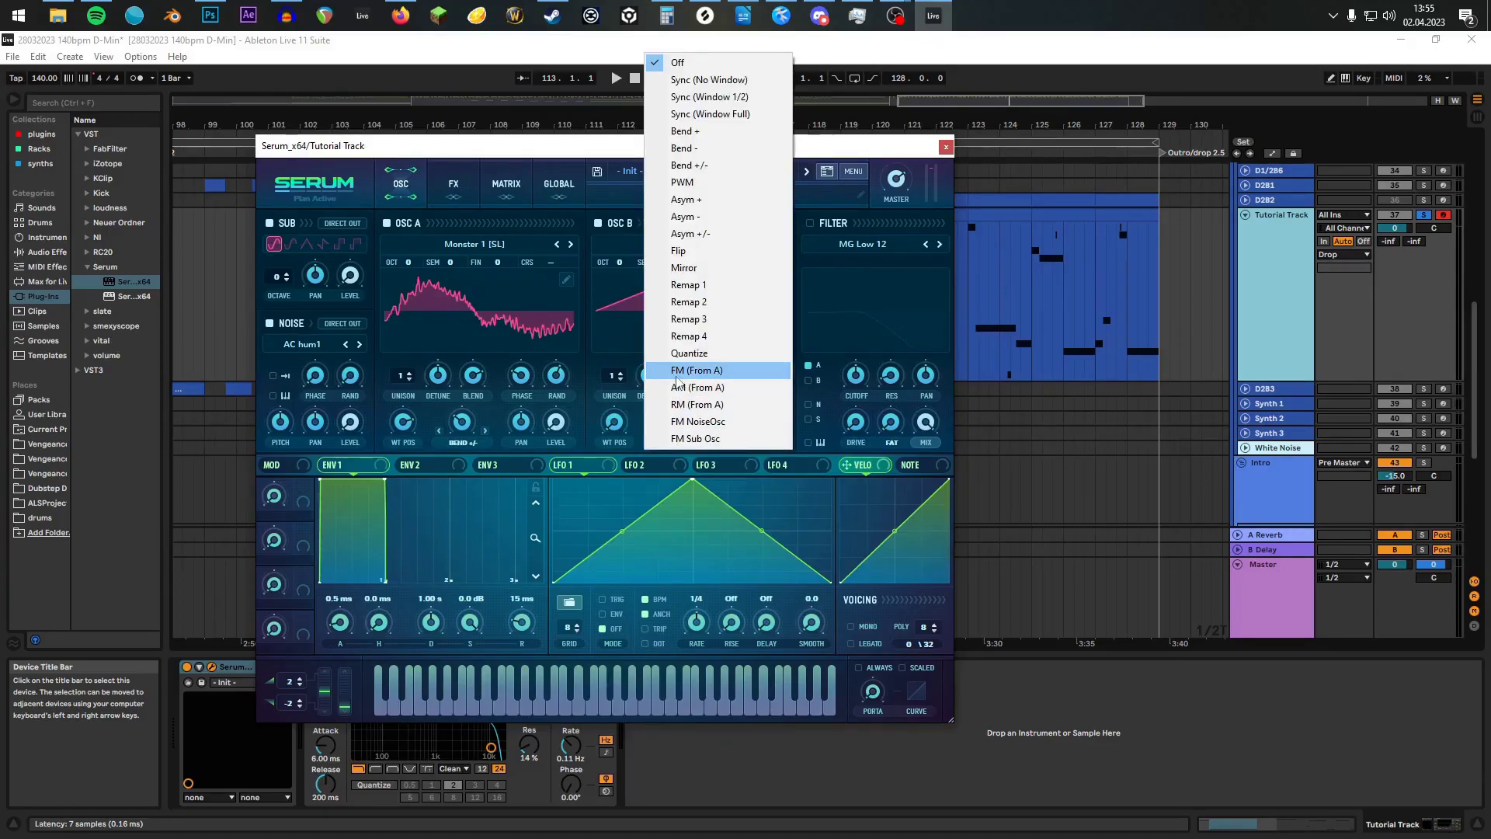
{"action": "left_click", "coordinate": [683, 373]}
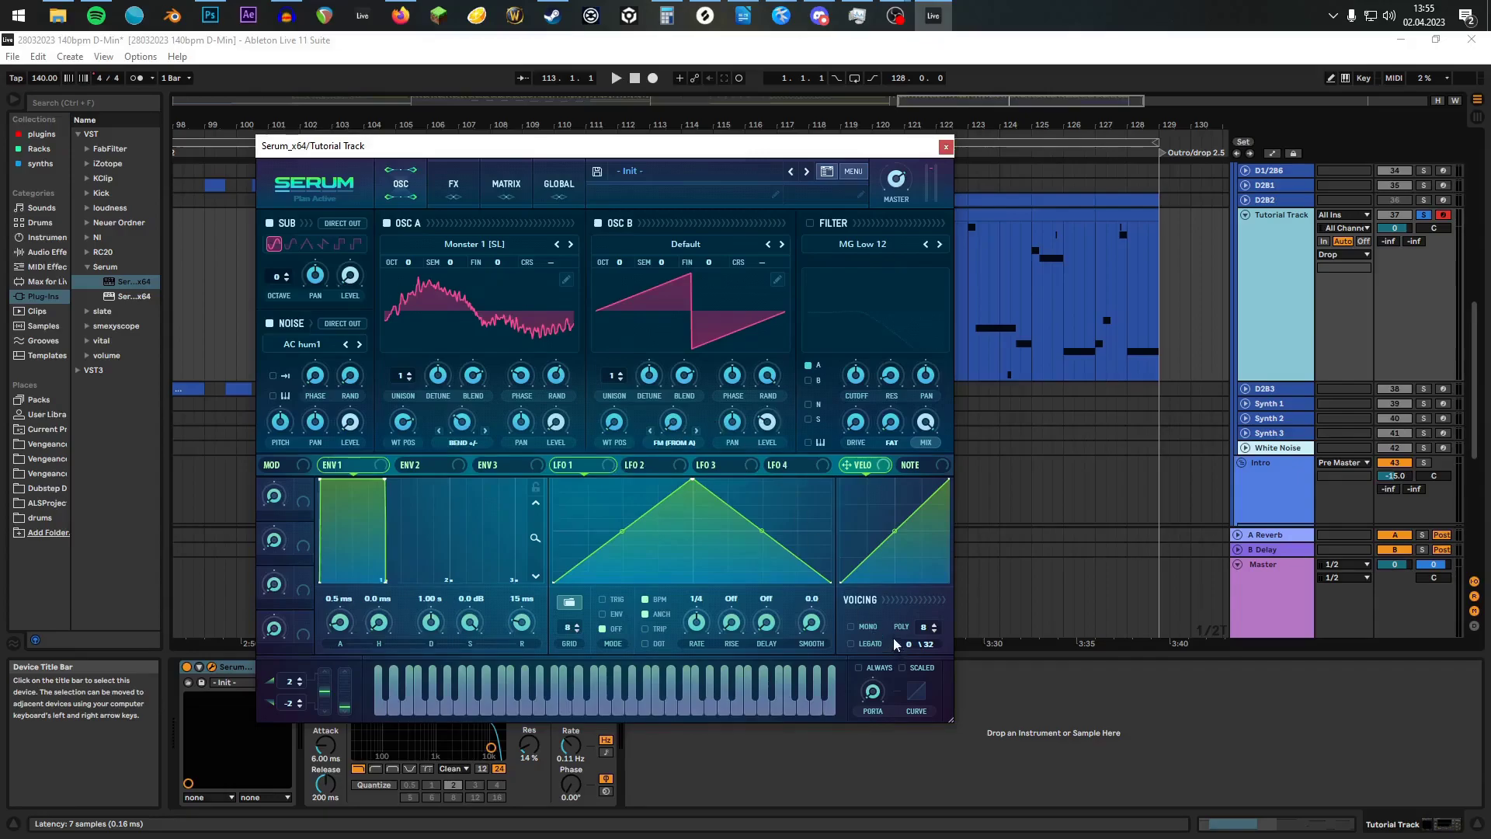
{"action": "left_click_drag", "start_coordinate": [648, 152], "coordinate": [580, 101]}
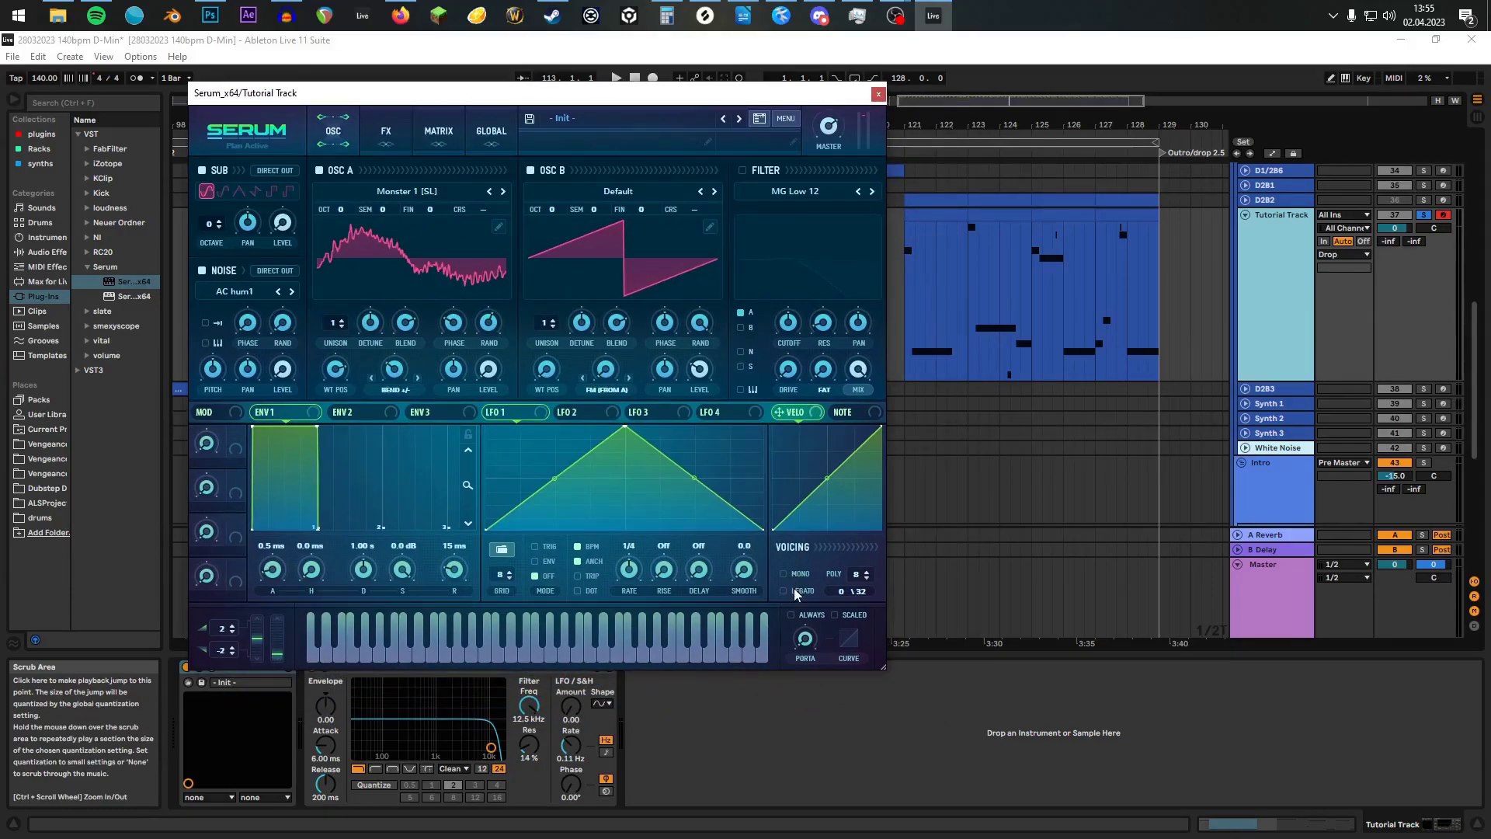
{"action": "left_click", "coordinate": [814, 614]}
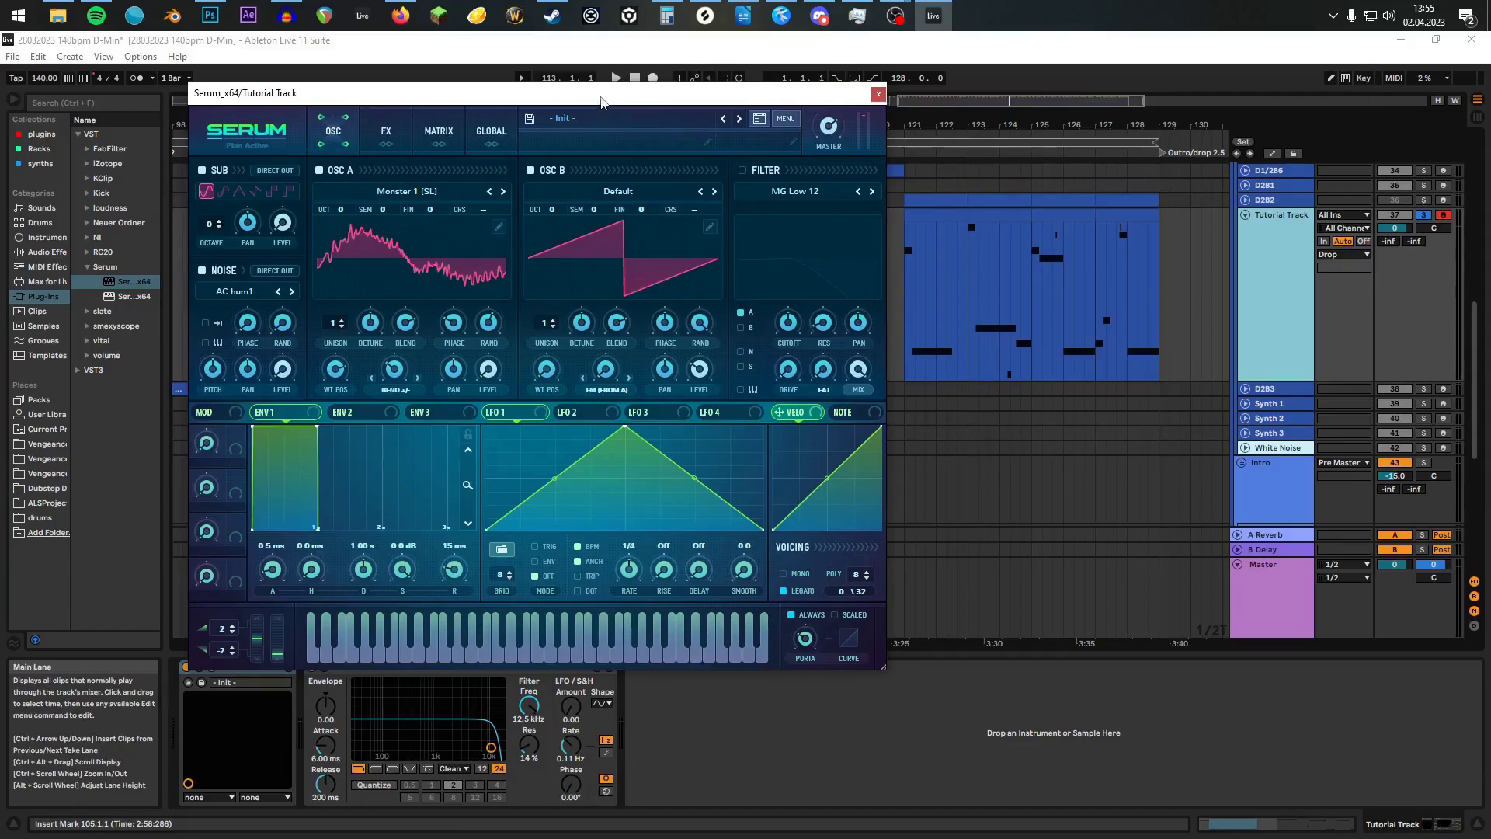
{"action": "left_click_drag", "start_coordinate": [601, 101], "coordinate": [627, 101]}
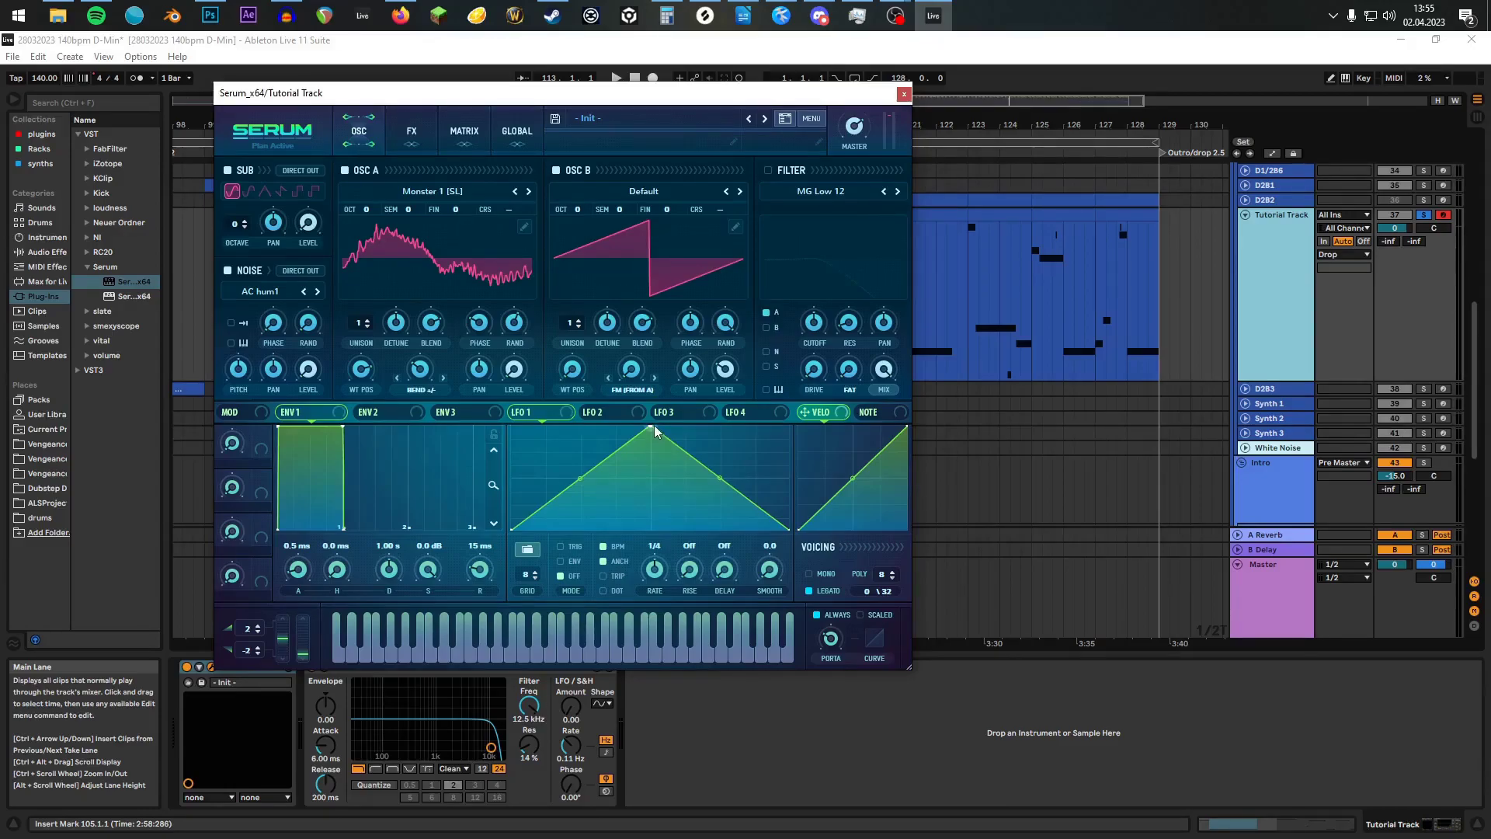
Step: Reshape LFO 1 into a V curve and switch it to ENV mode
{"action": "left_click_drag", "start_coordinate": [653, 428], "coordinate": [522, 390]}
{"action": "double_click", "coordinate": [637, 509]}
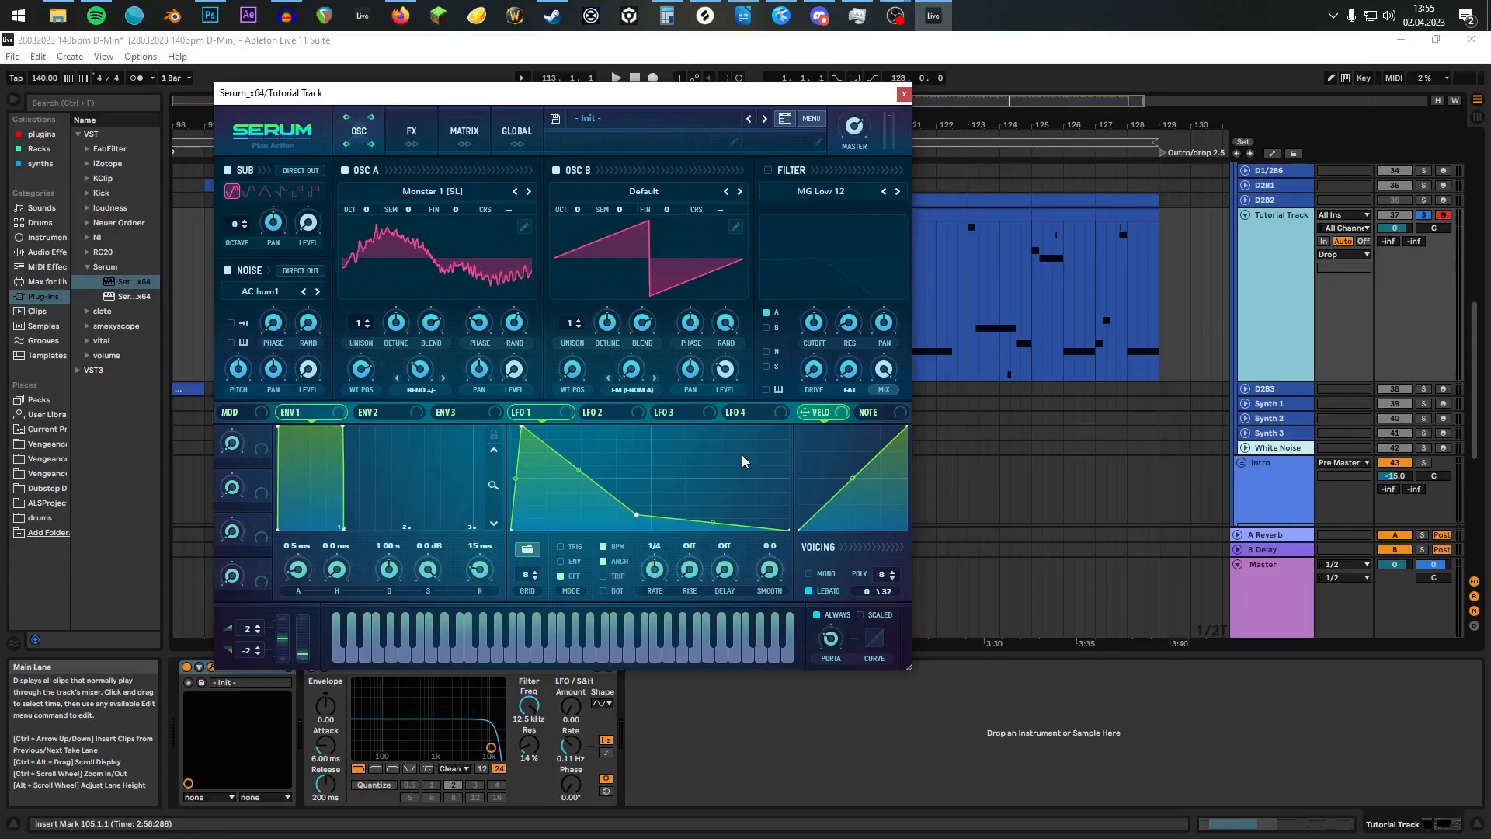
{"action": "left_click_drag", "start_coordinate": [790, 530], "coordinate": [818, 400]}
{"action": "left_click", "coordinate": [570, 563]}
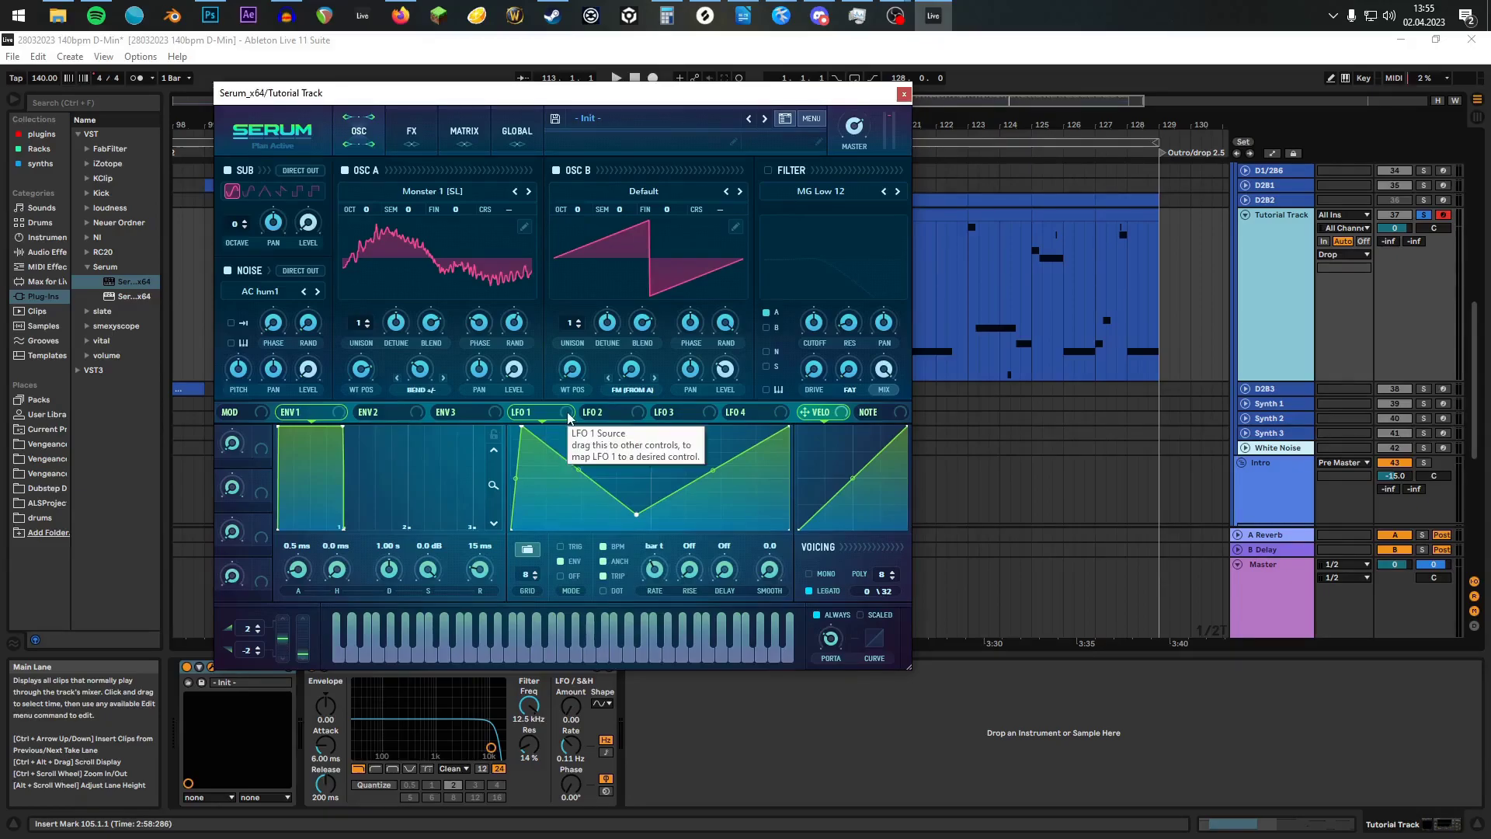
Step: Route LFO 1 to OSC A level, OSC A wavetable position and OSC B's FM amount
{"action": "left_click_drag", "start_coordinate": [519, 413], "coordinate": [510, 373]}
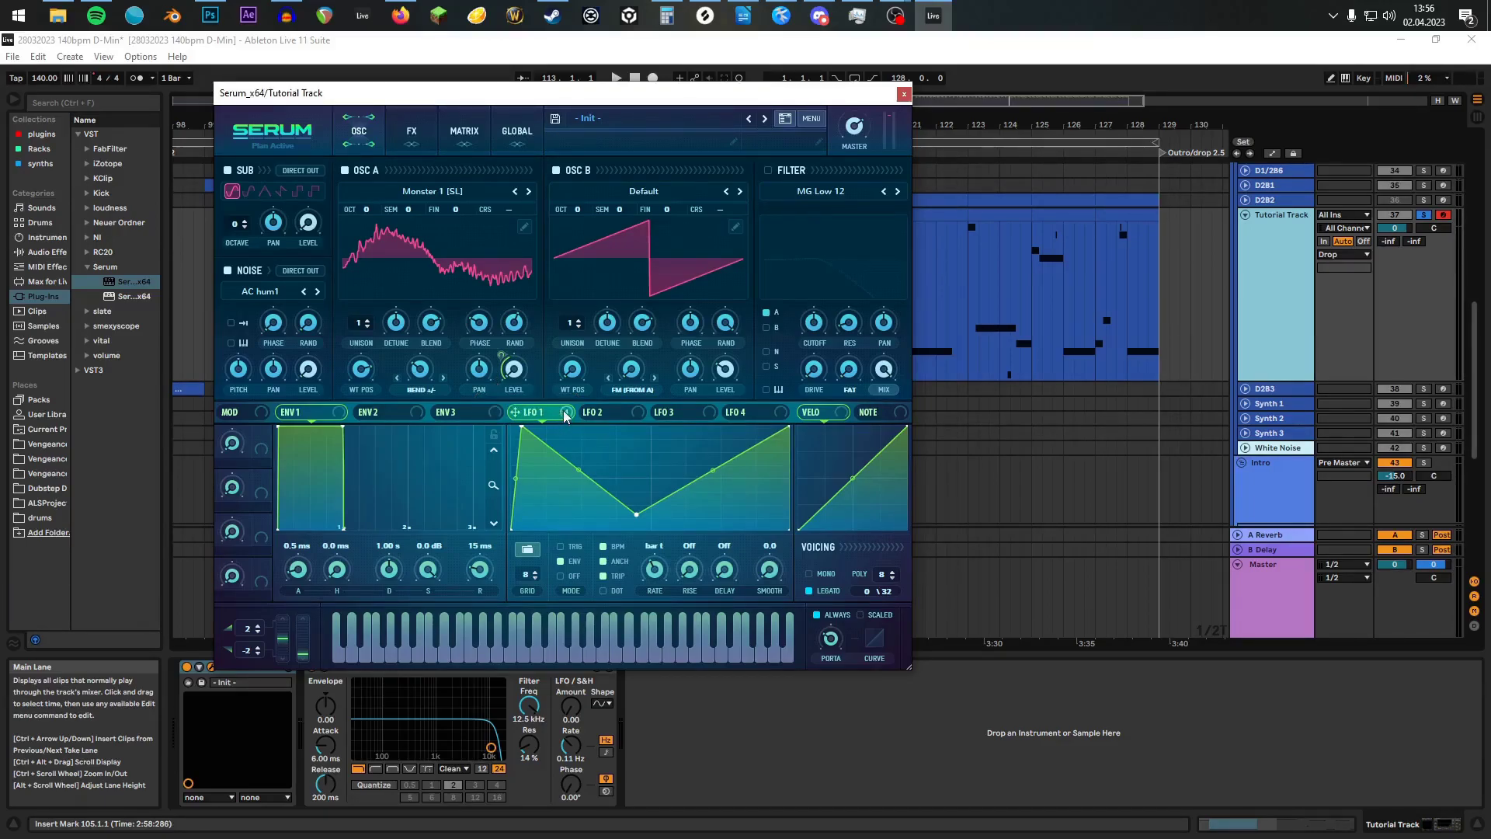
{"action": "left_click_drag", "start_coordinate": [566, 416], "coordinate": [339, 393]}
{"action": "left_click_drag", "start_coordinate": [565, 417], "coordinate": [725, 370]}
Step: Play the Tutorial Track to hear the LFO 1-modulated bass, shifting the Serum window around
{"action": "left_click_drag", "start_coordinate": [497, 92], "coordinate": [543, 91]}
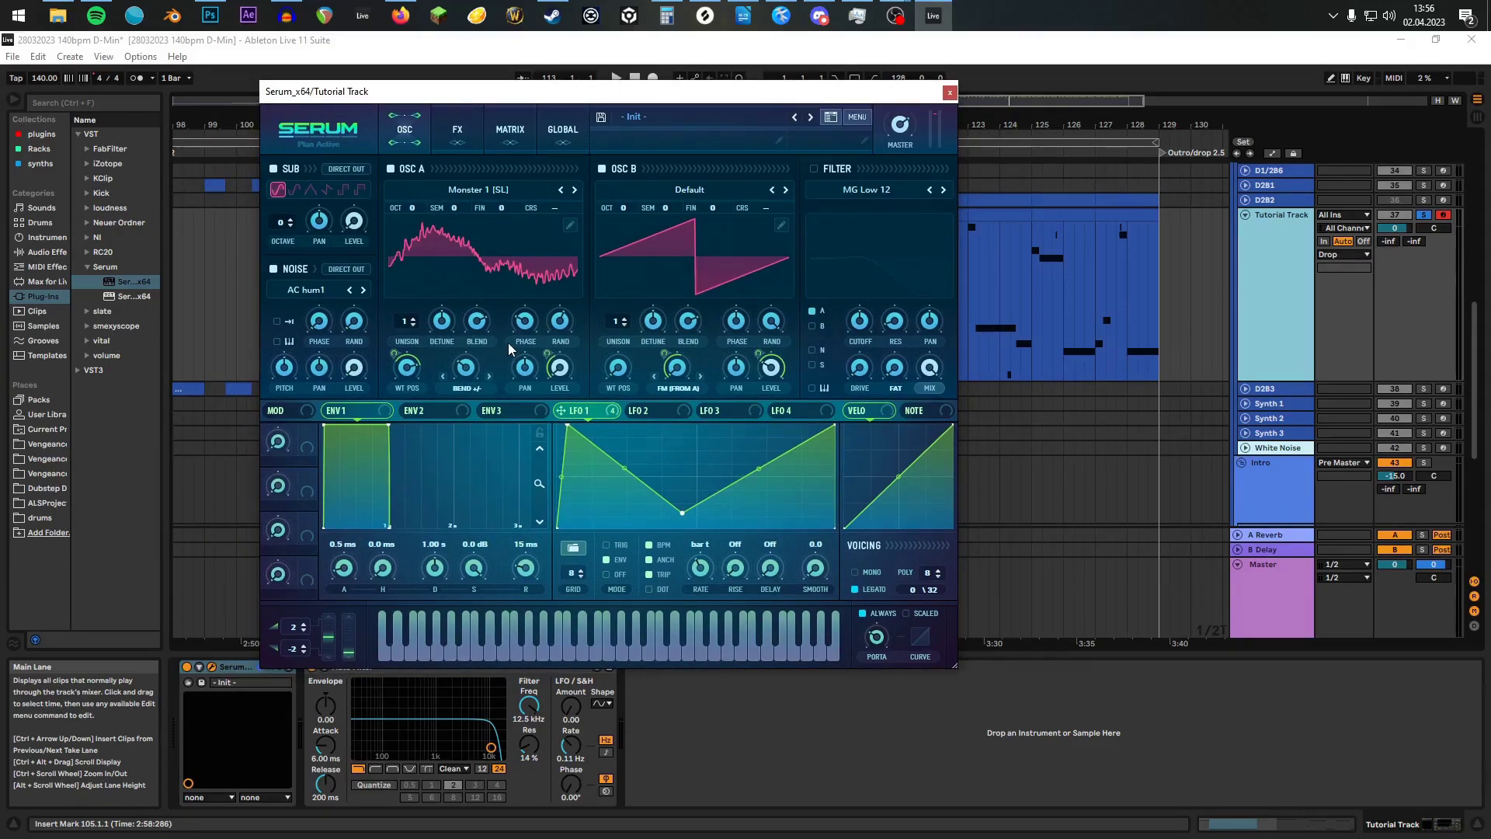
{"action": "key", "text": "space"}
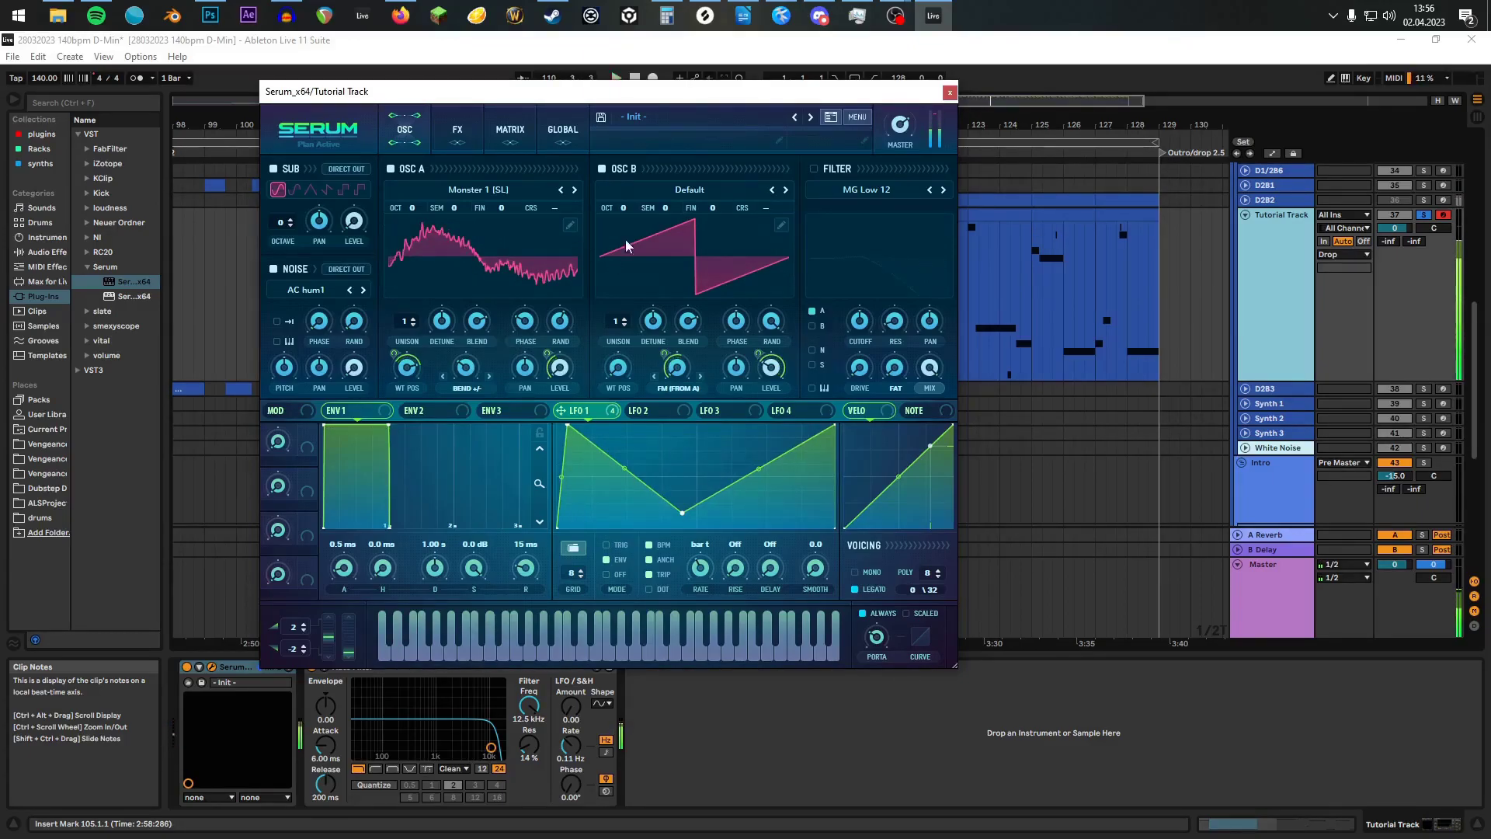
{"action": "left_click_drag", "start_coordinate": [629, 100], "coordinate": [912, 92]}
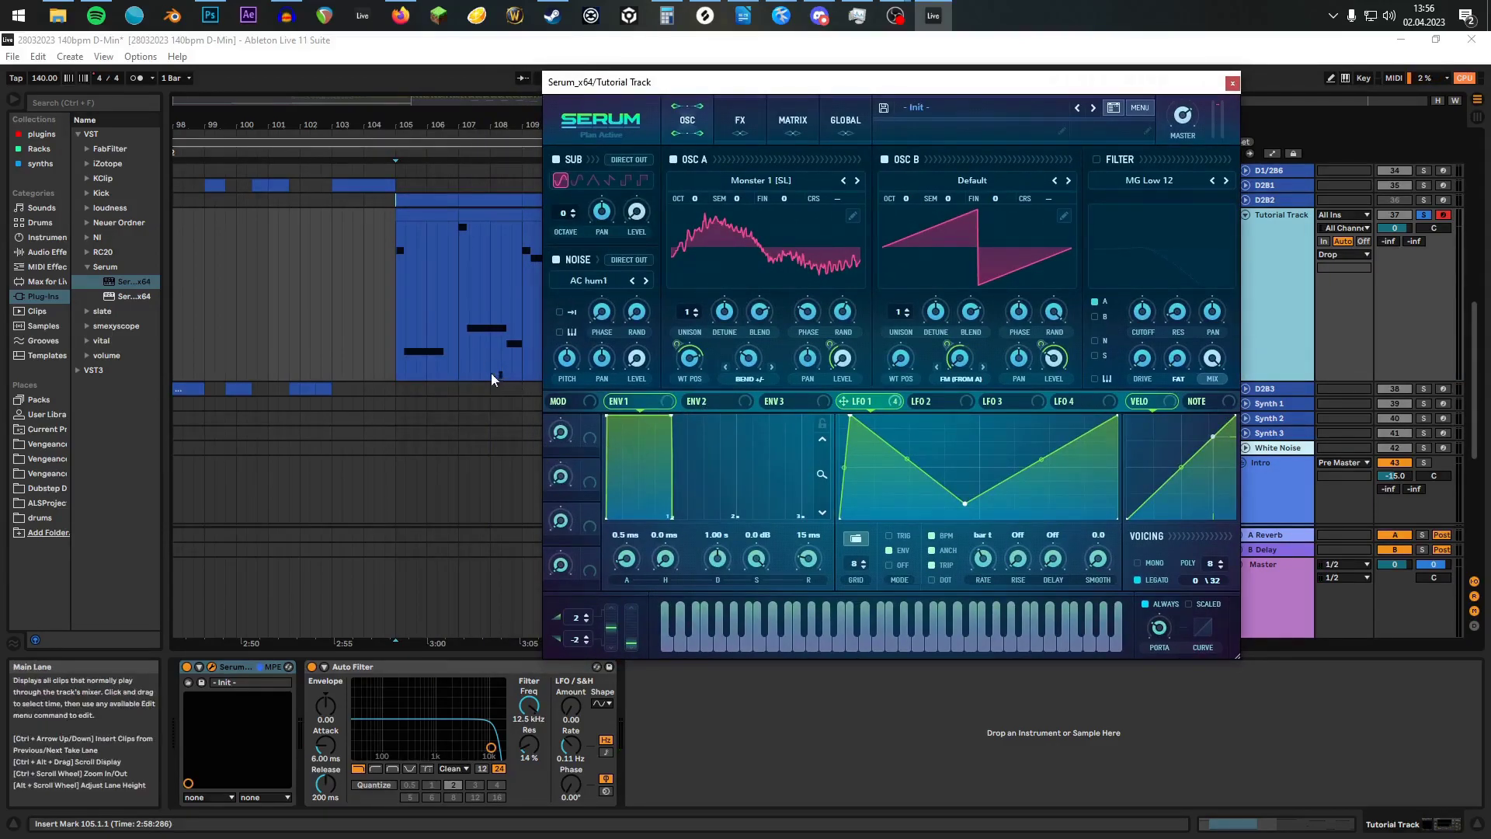
{"action": "left_click_drag", "start_coordinate": [694, 85], "coordinate": [429, 97]}
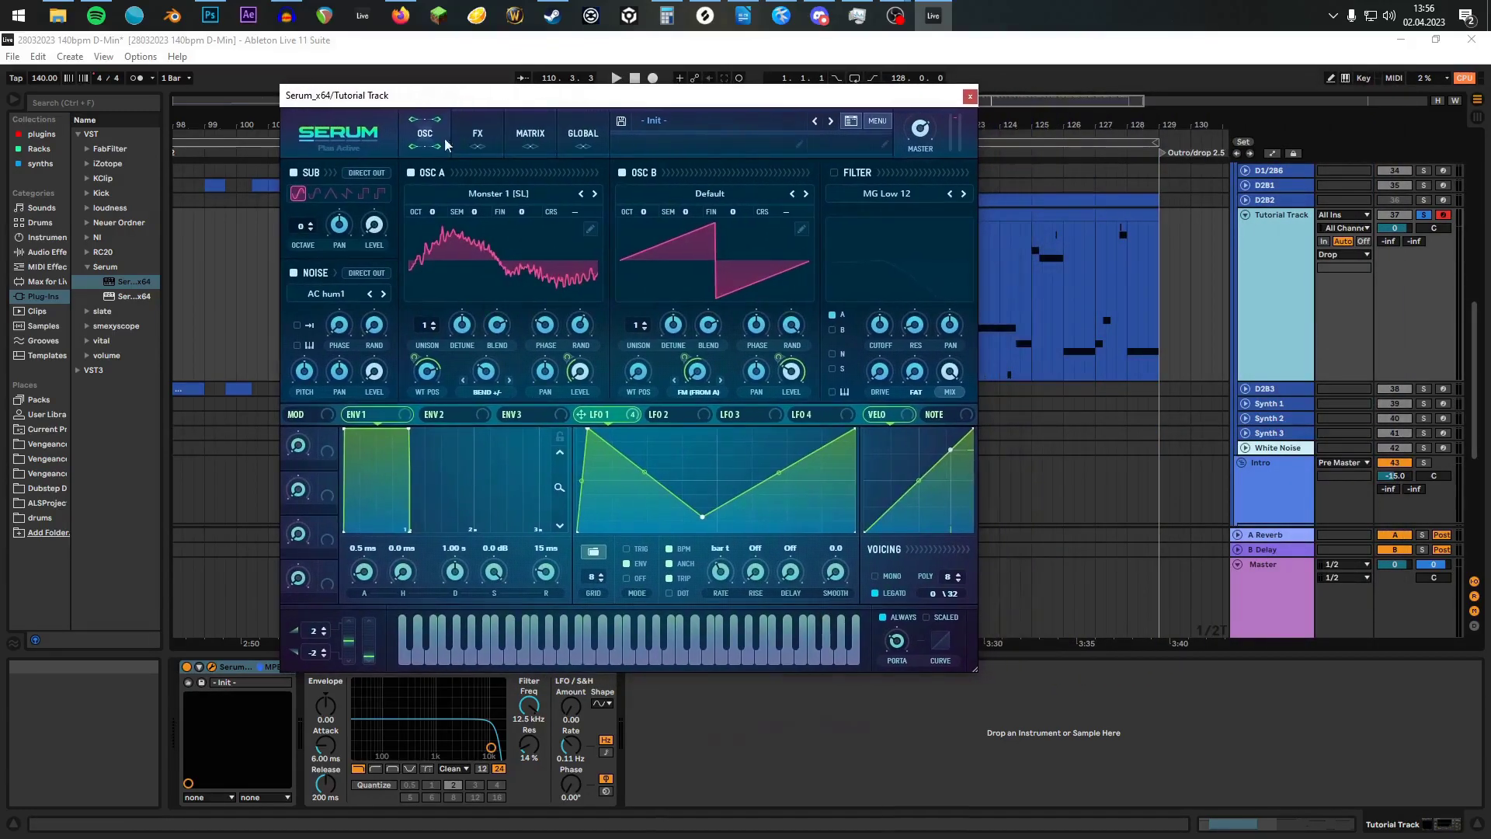
Step: Reshape LFO 2 into a curved dip that falls to a low point and rises back
{"action": "left_click", "coordinate": [676, 417]}
{"action": "left_click_drag", "start_coordinate": [646, 481], "coordinate": [585, 426]}
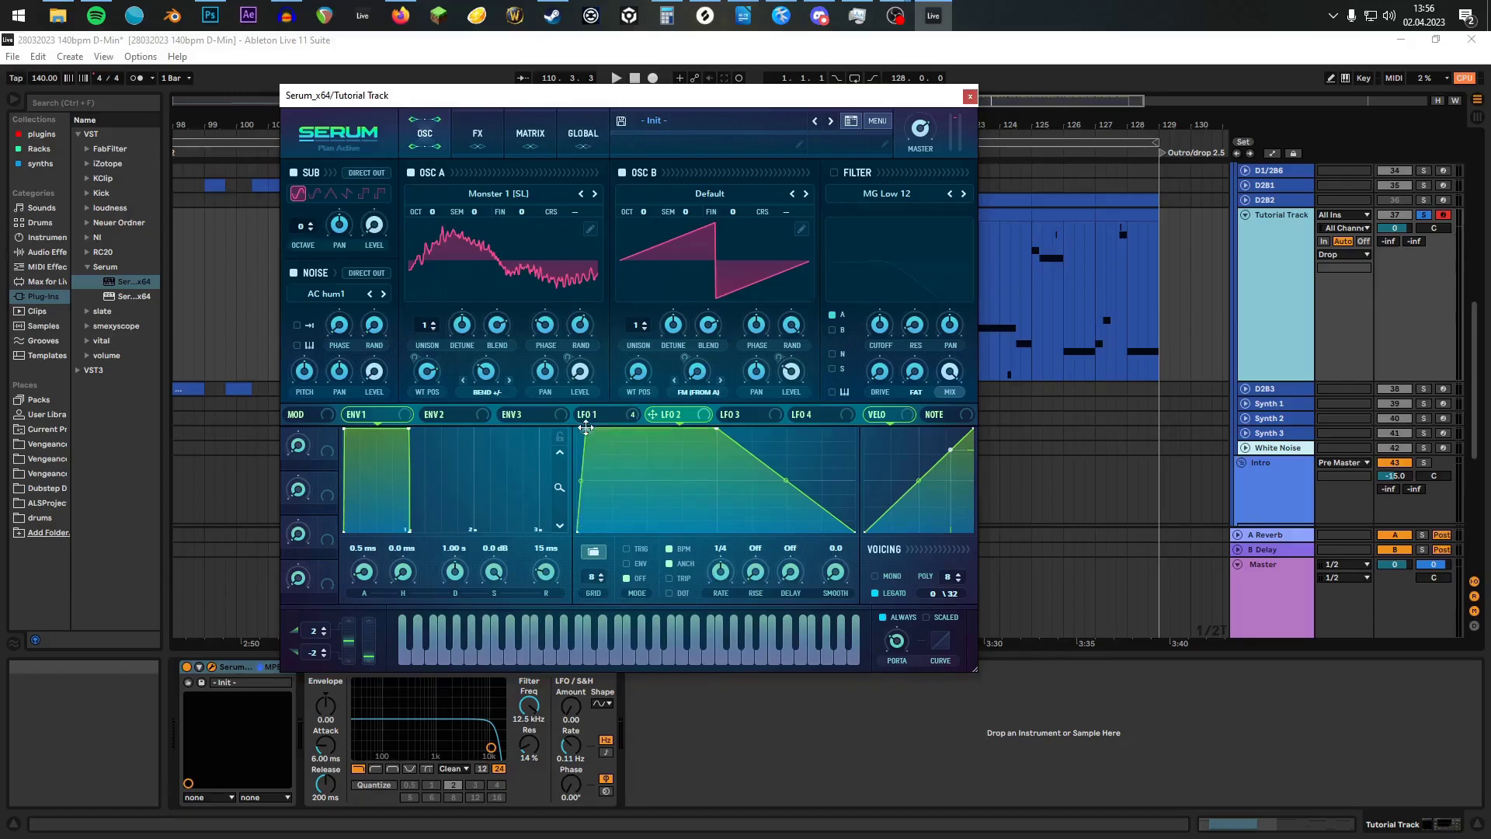
{"action": "double_click", "coordinate": [716, 428]}
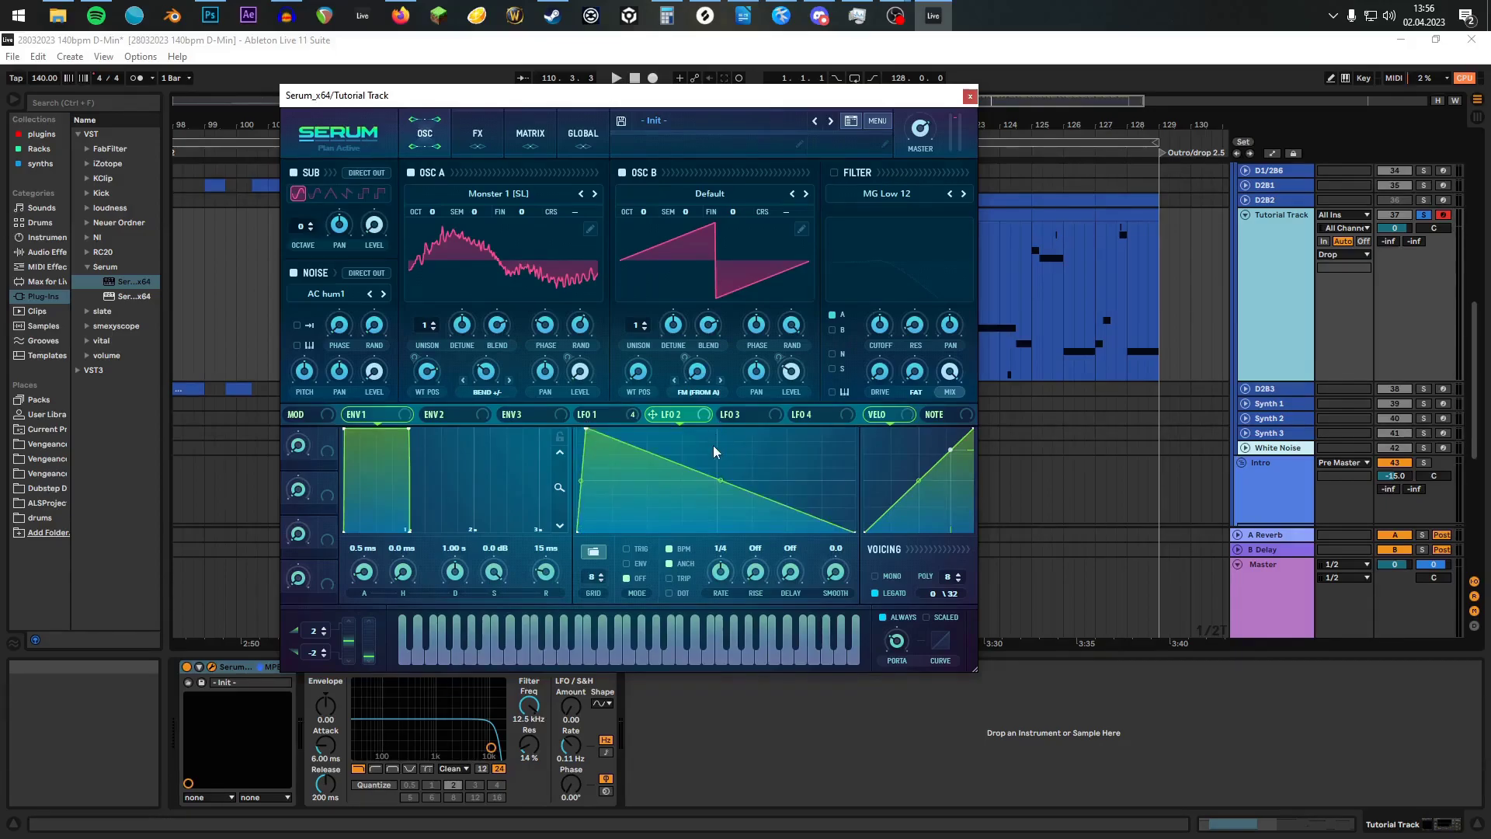
{"action": "double_click", "coordinate": [706, 504]}
{"action": "double_click", "coordinate": [810, 447]}
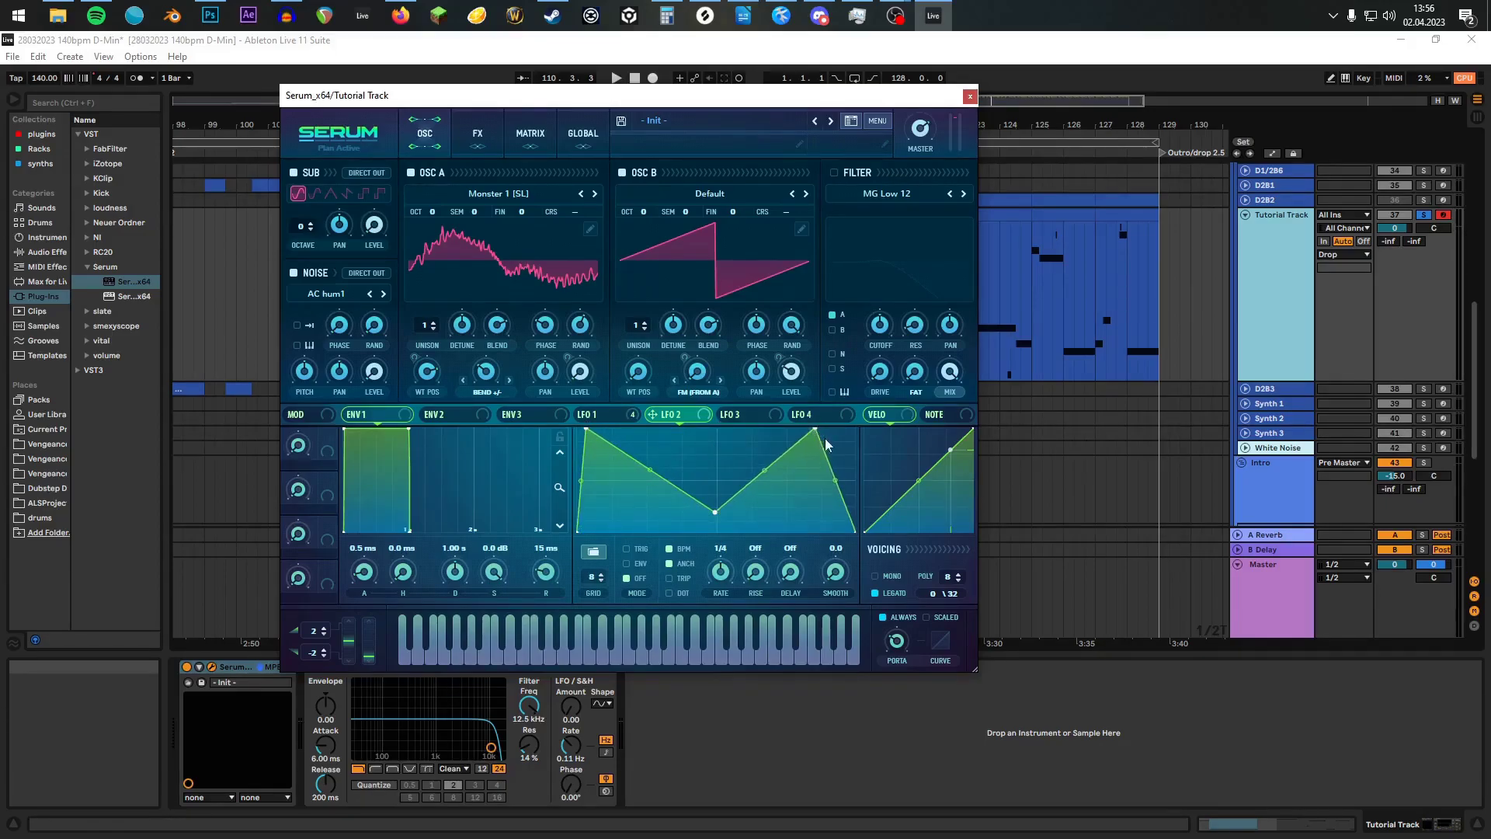
{"action": "left_click_drag", "start_coordinate": [847, 435], "coordinate": [814, 432]}
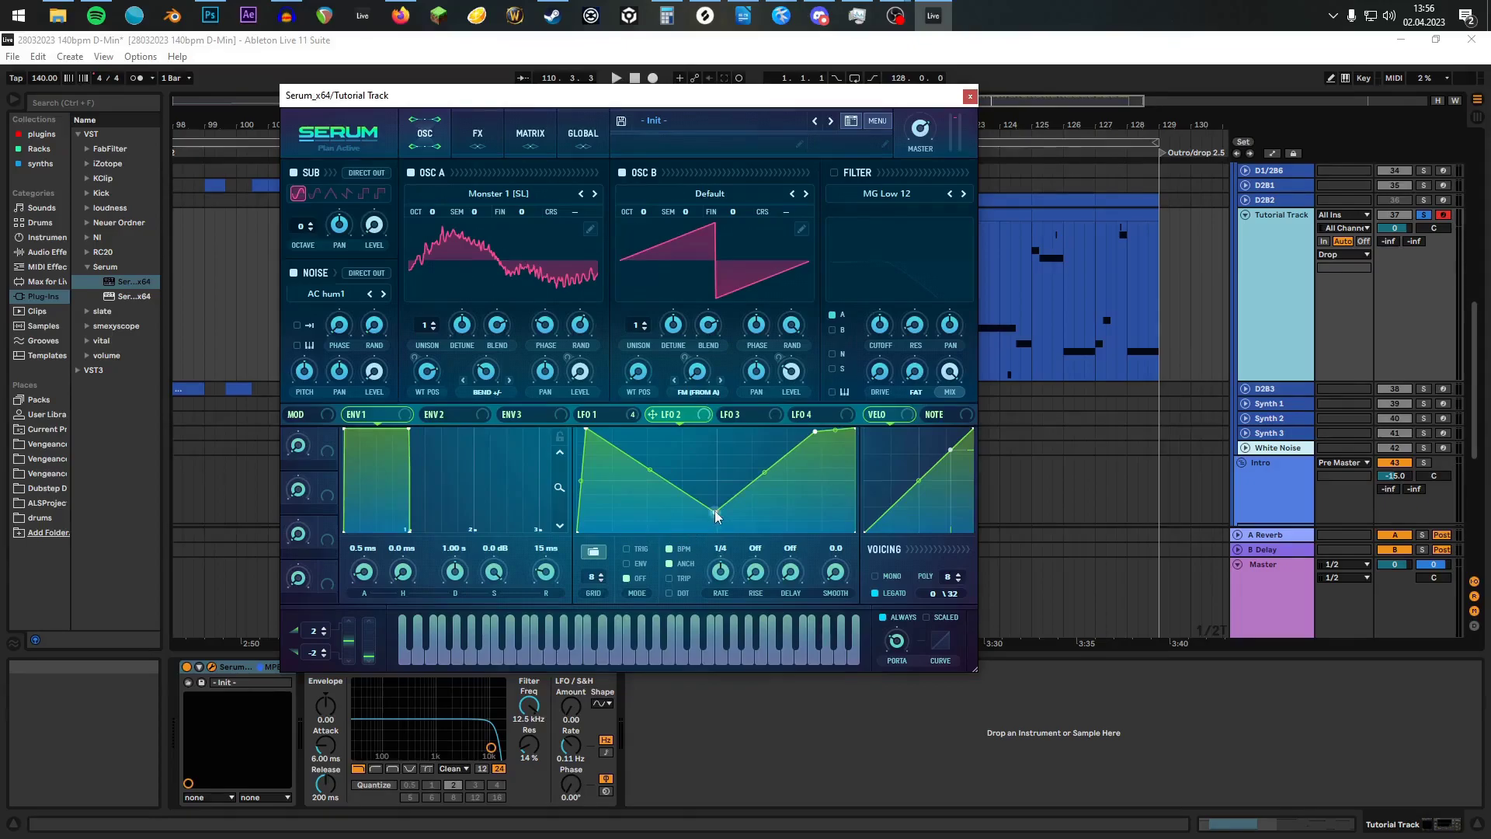
{"action": "left_click_drag", "start_coordinate": [716, 510], "coordinate": [700, 515]}
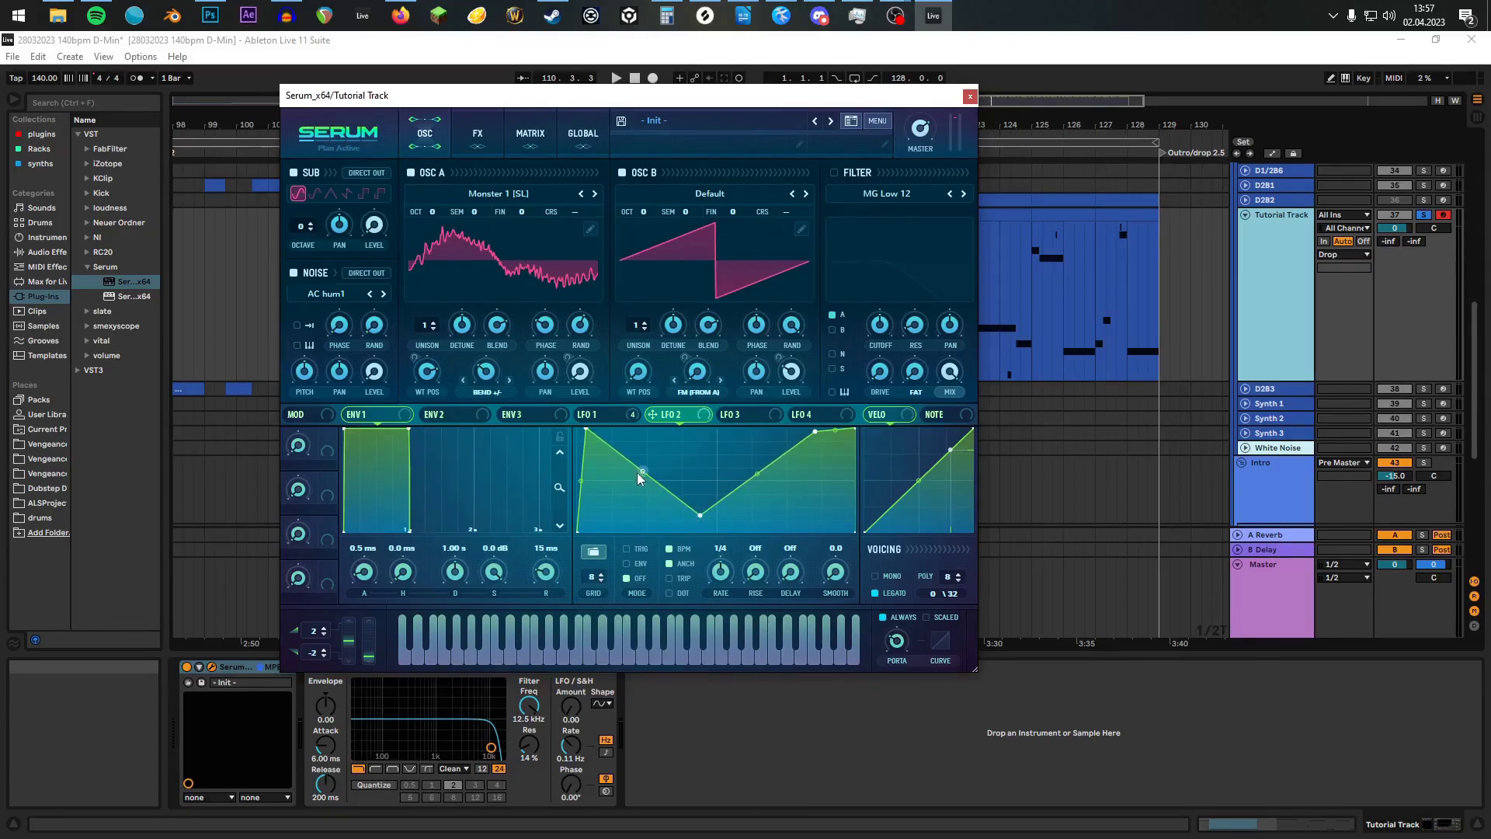
{"action": "left_click_drag", "start_coordinate": [638, 477], "coordinate": [585, 505]}
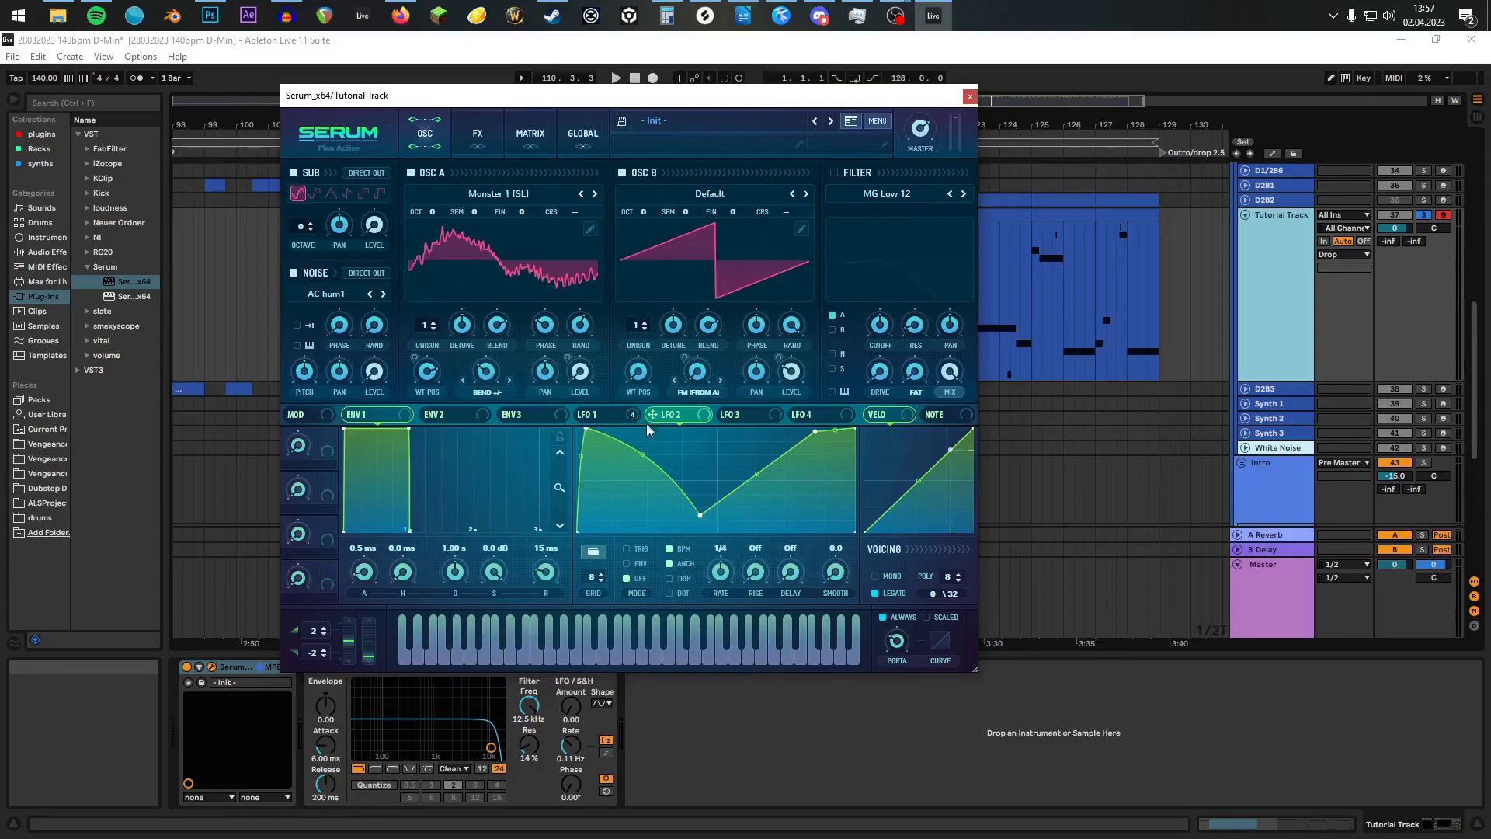
Step: Put LFO 2 in ENV and TRIP mode with a 1/2 t rate
{"action": "left_click", "coordinate": [630, 561]}
{"action": "left_click", "coordinate": [684, 578]}
{"action": "left_click_drag", "start_coordinate": [727, 577], "coordinate": [737, 547]}
Step: Route LFO 2 to noise level (depth 11), sub level and OSC A warp amount (depth 41)
{"action": "left_click_drag", "start_coordinate": [665, 415], "coordinate": [374, 373]}
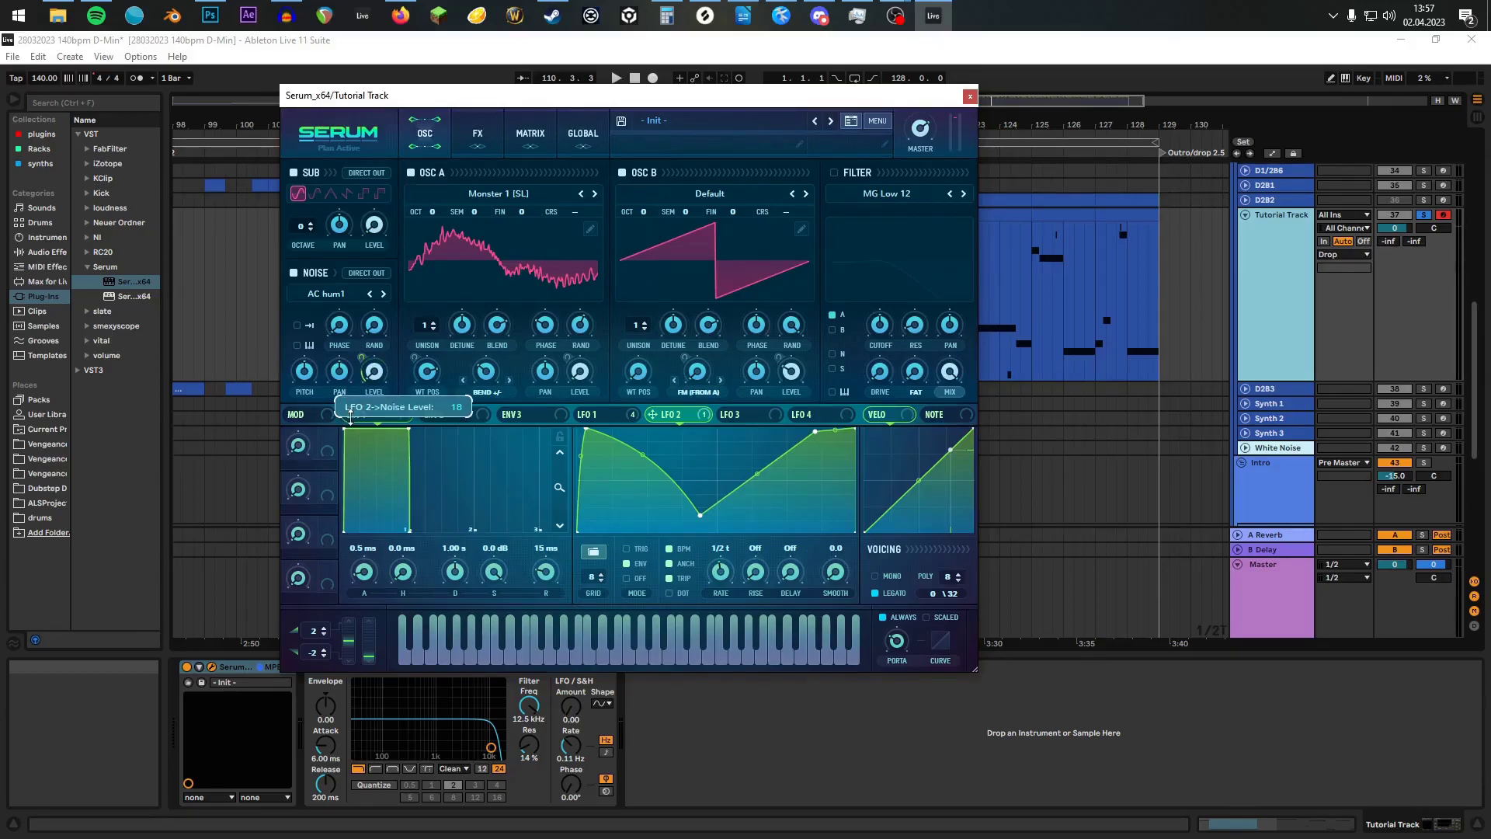
{"action": "left_click_drag", "start_coordinate": [350, 424], "coordinate": [351, 423]}
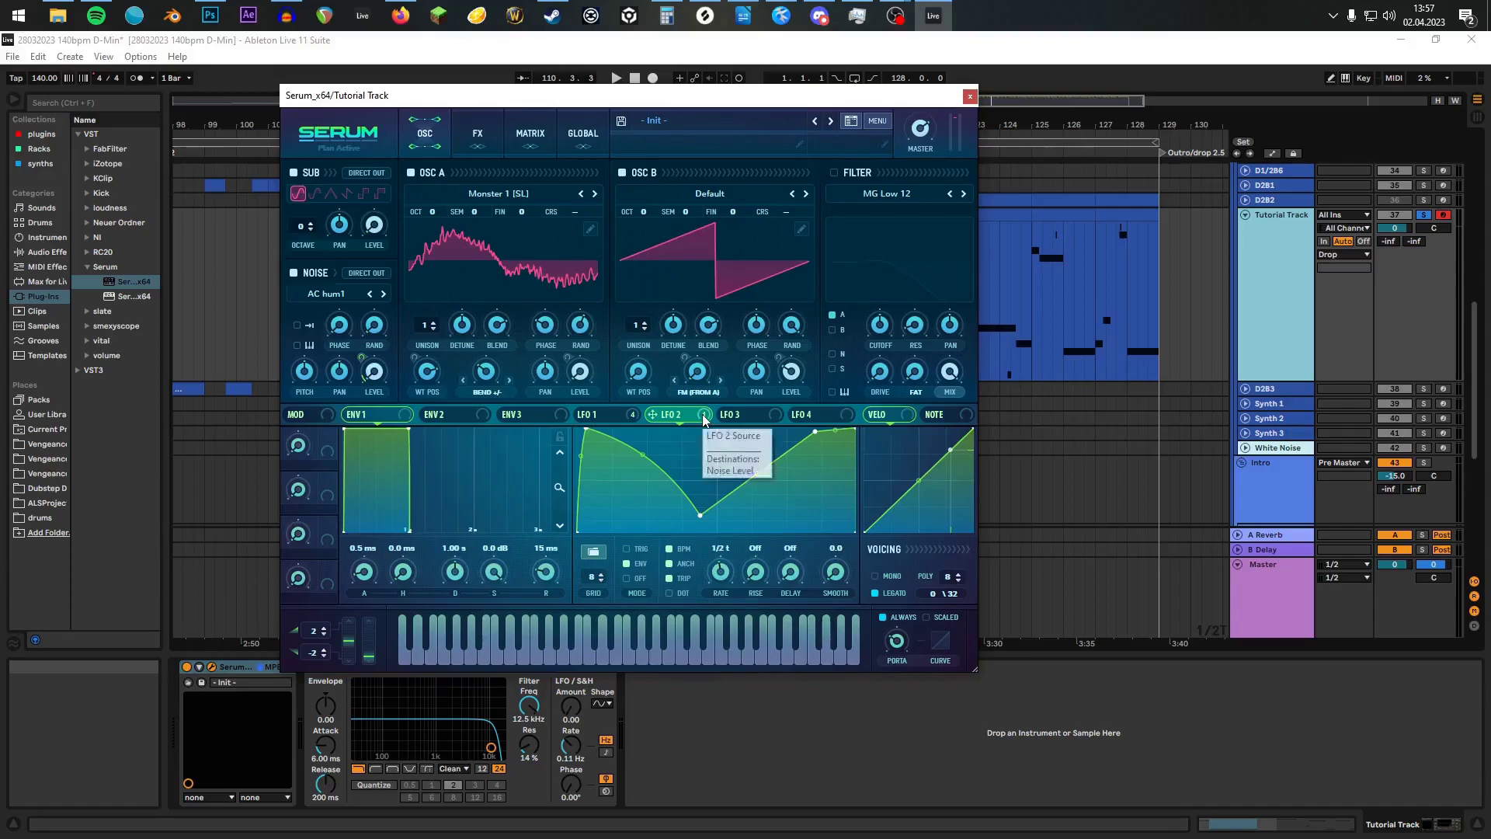
{"action": "left_click_drag", "start_coordinate": [702, 413], "coordinate": [359, 247]}
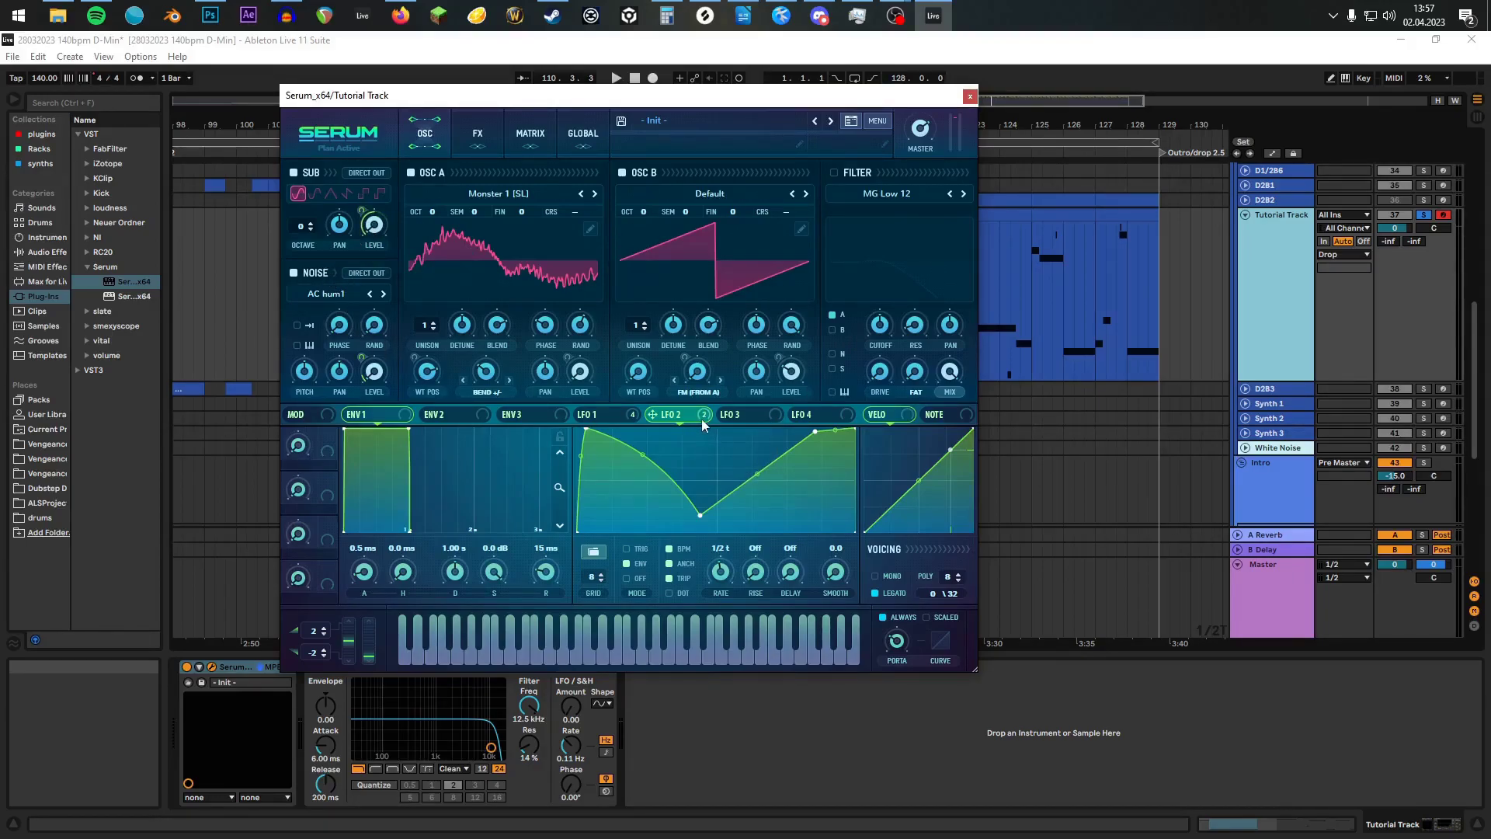
{"action": "left_click_drag", "start_coordinate": [702, 418], "coordinate": [474, 381]}
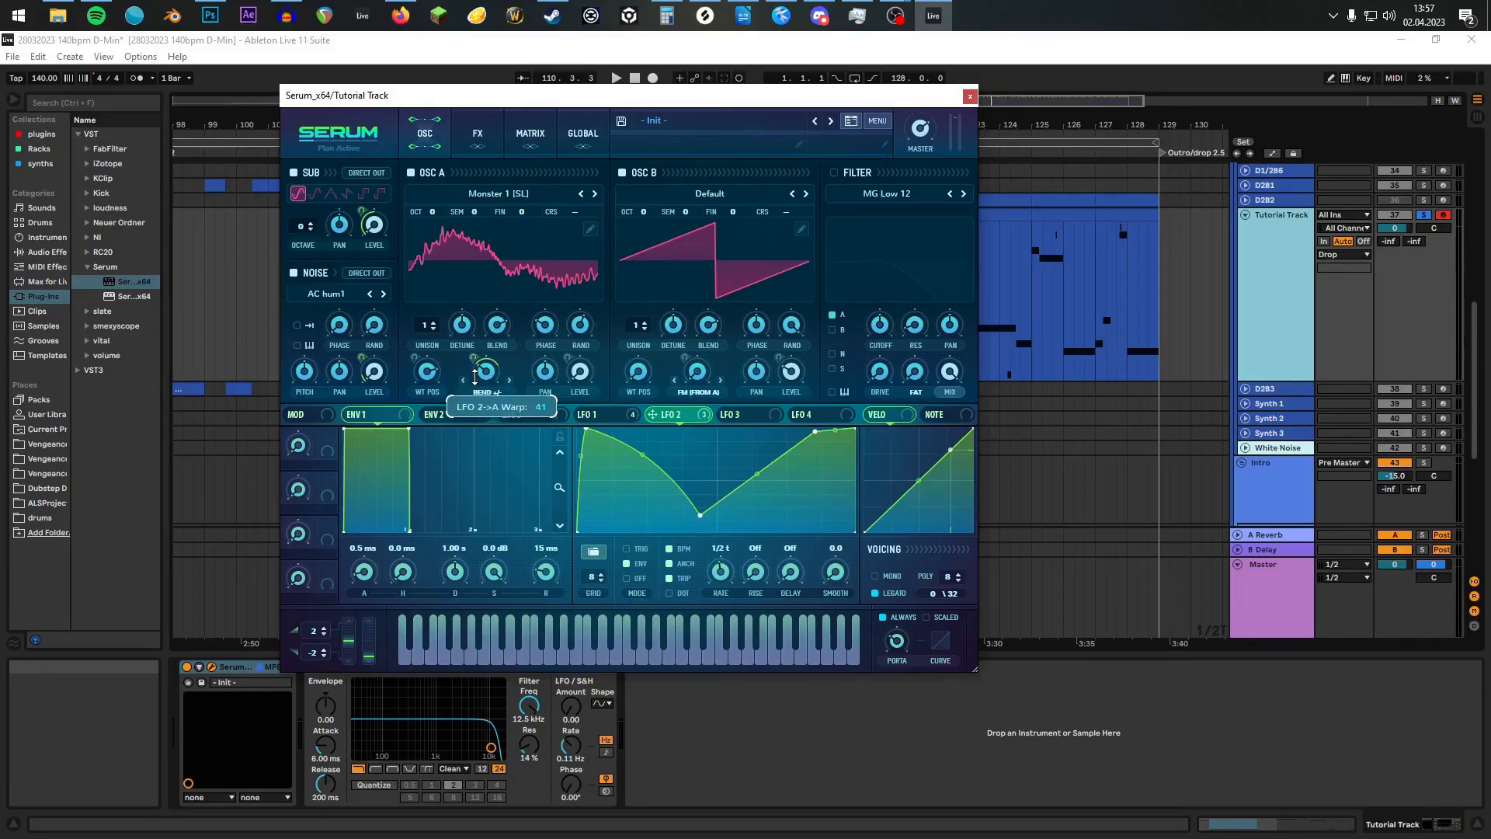
{"action": "left_click_drag", "start_coordinate": [475, 377], "coordinate": [476, 380]}
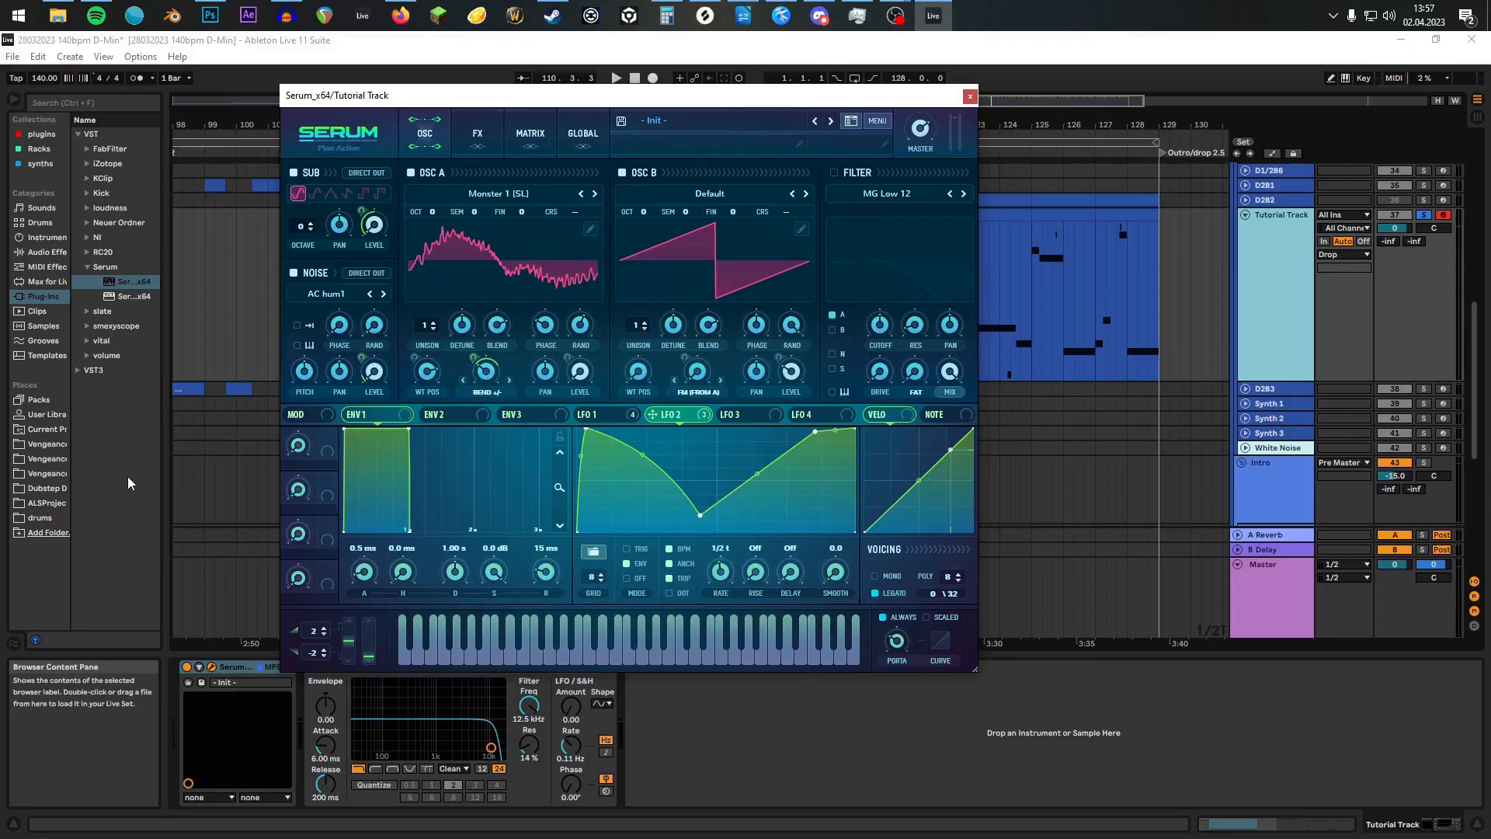
Step: Play the Tutorial Track to hear the LFO 2 modulation, nudging the Serum window aside
{"action": "left_click_drag", "start_coordinate": [642, 100], "coordinate": [699, 95]}
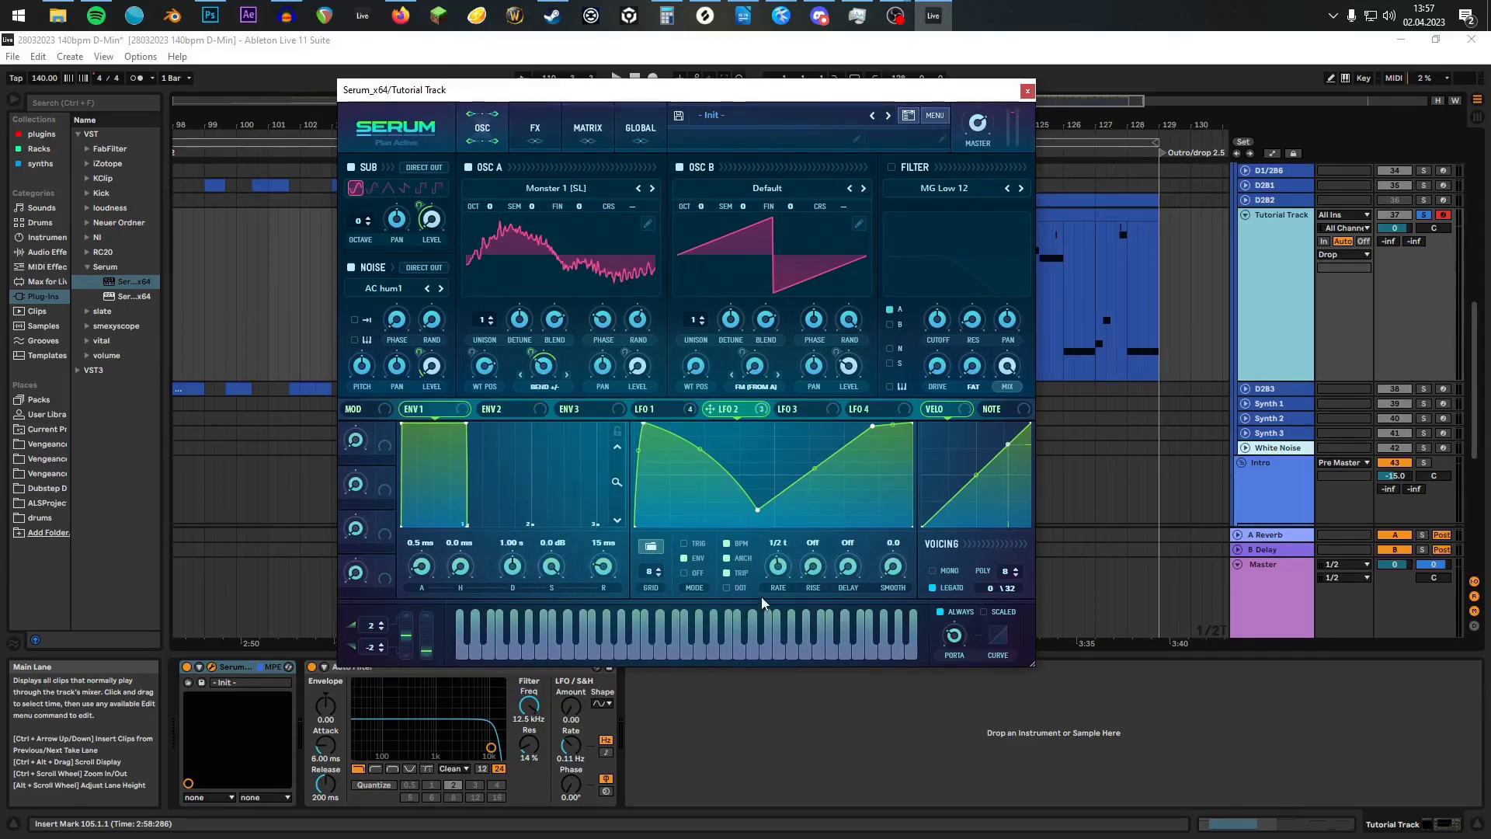
{"action": "key", "text": "space"}
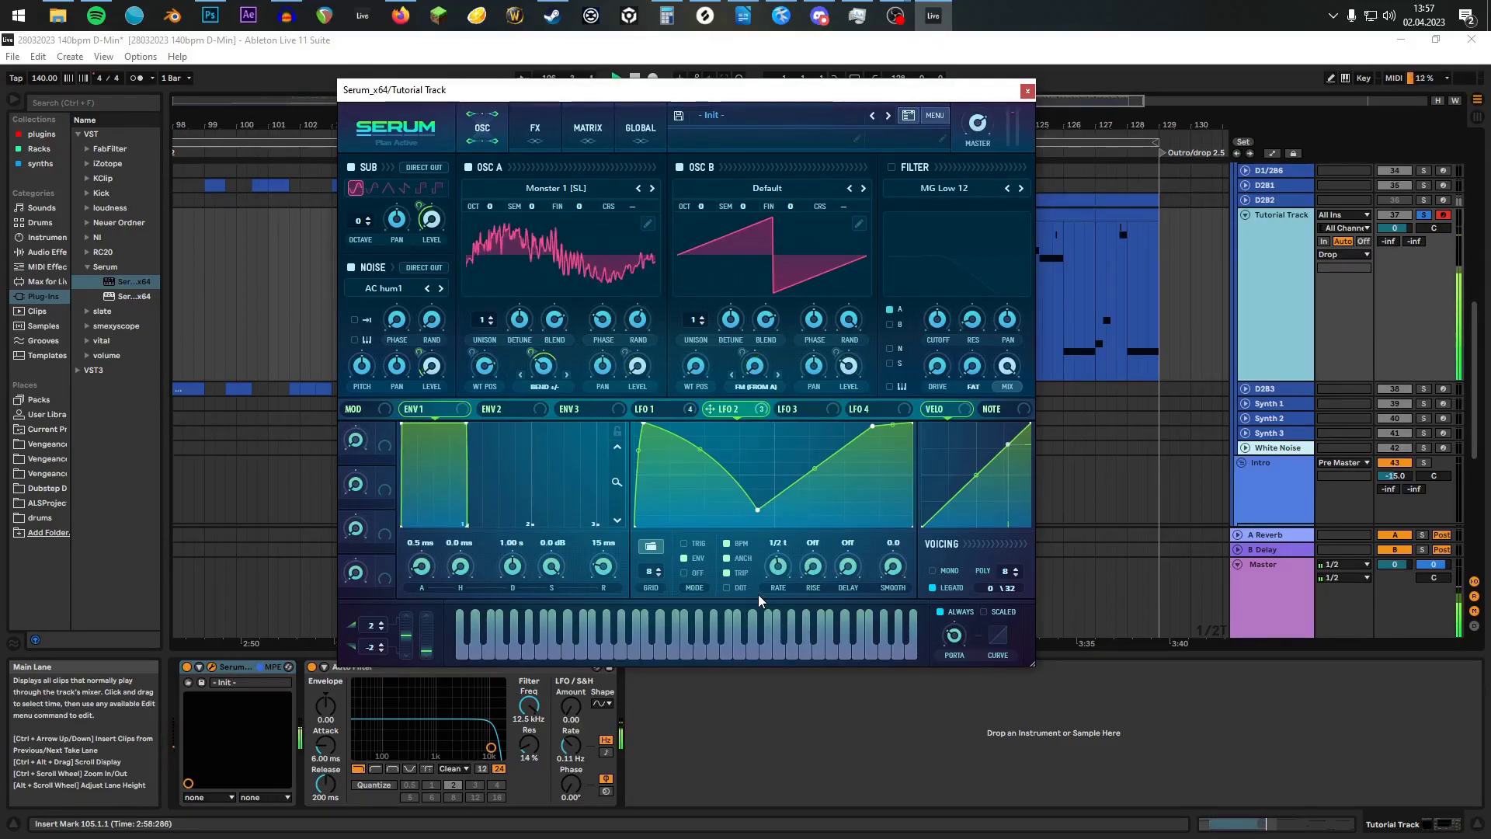
{"action": "left_click_drag", "start_coordinate": [672, 91], "coordinate": [569, 85]}
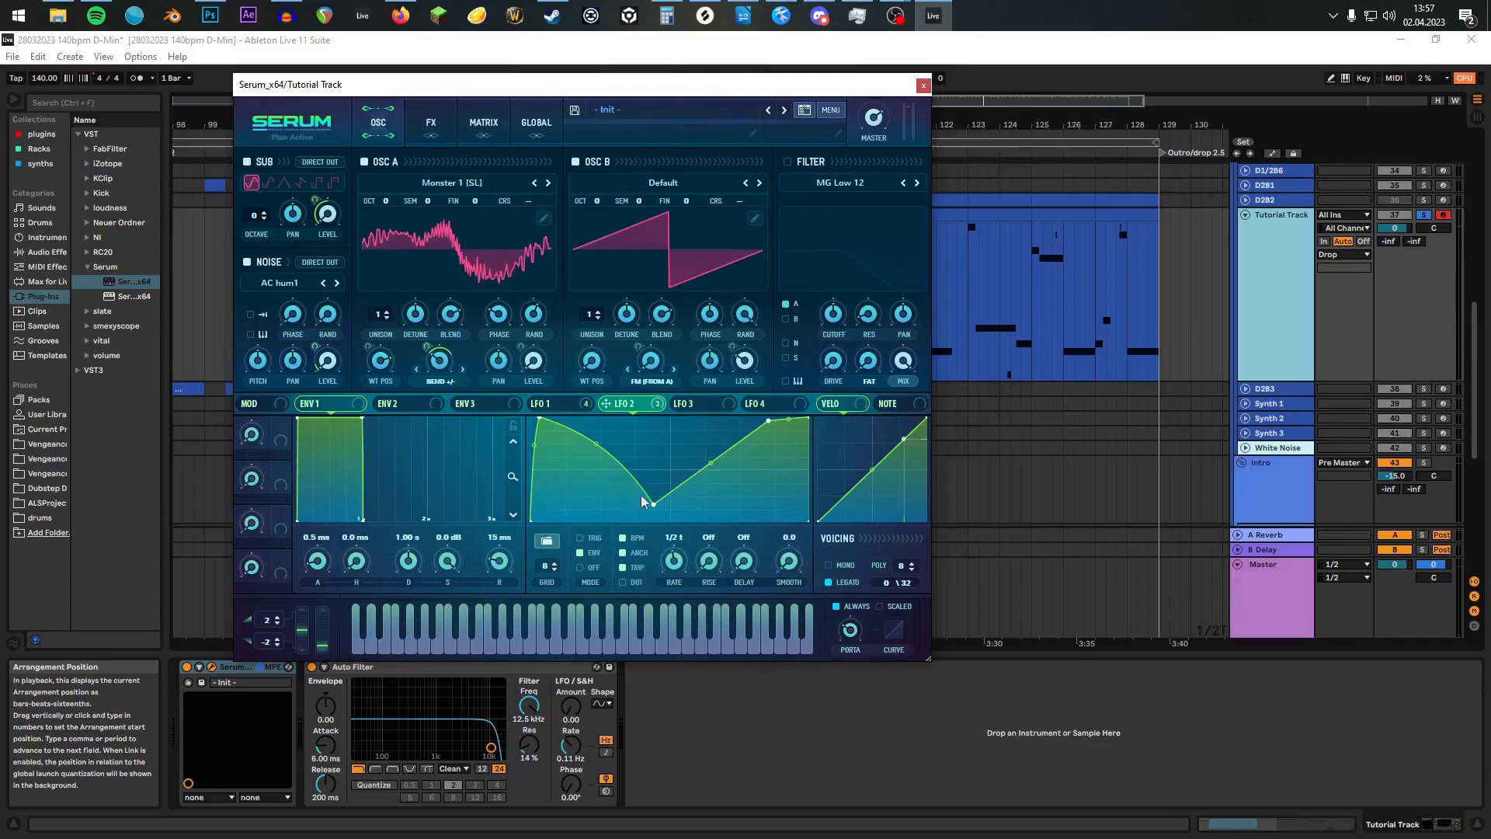
Step: Enable the filter as Multi HN 12 and route OSC B, Noise and Sub through it
{"action": "left_click", "coordinate": [787, 162]}
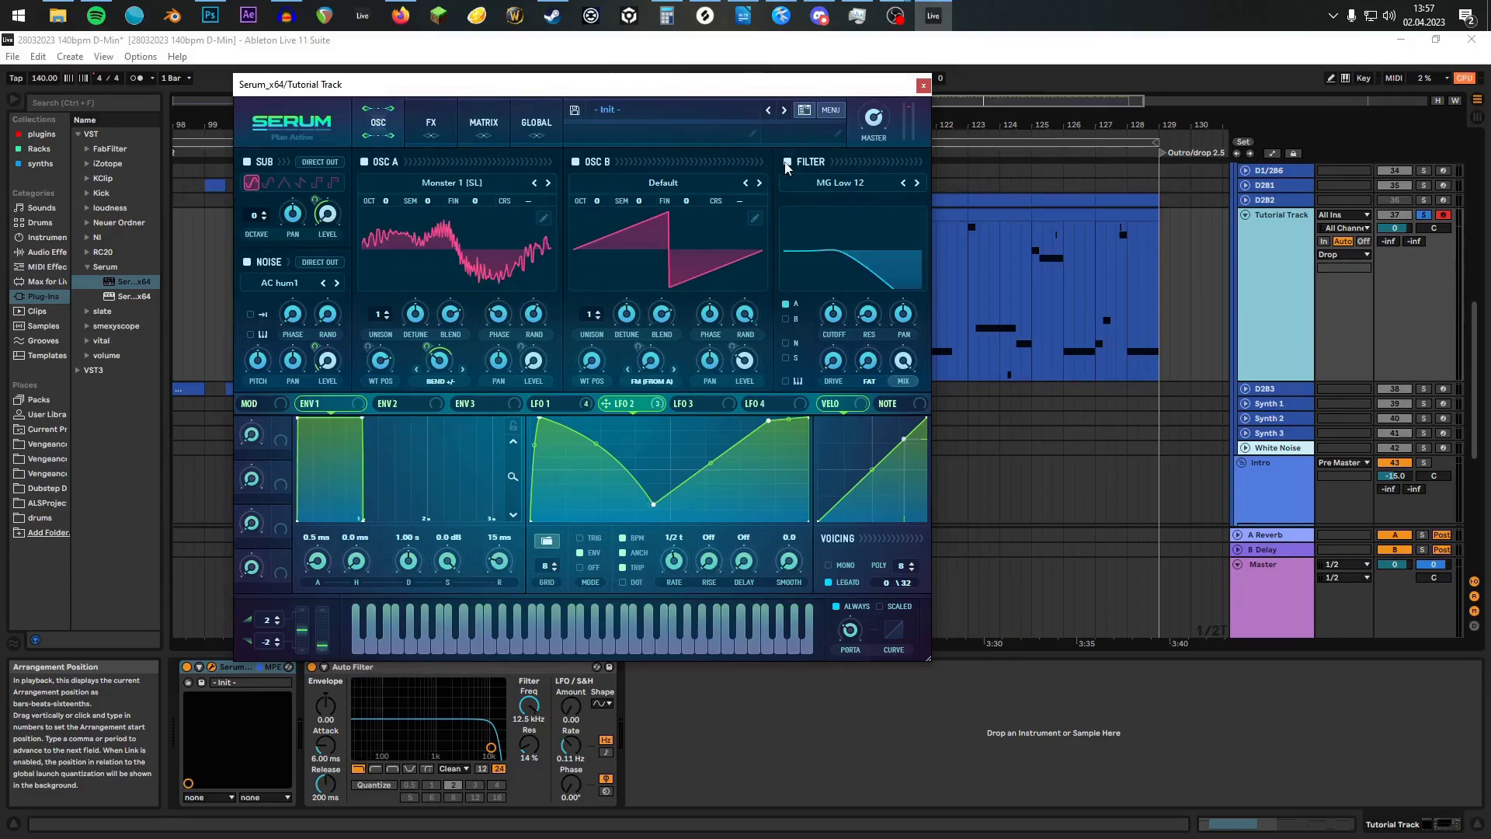
{"action": "left_click", "coordinate": [837, 189]}
{"action": "mouse_move", "coordinate": [843, 219]}
{"action": "left_click", "coordinate": [921, 338]}
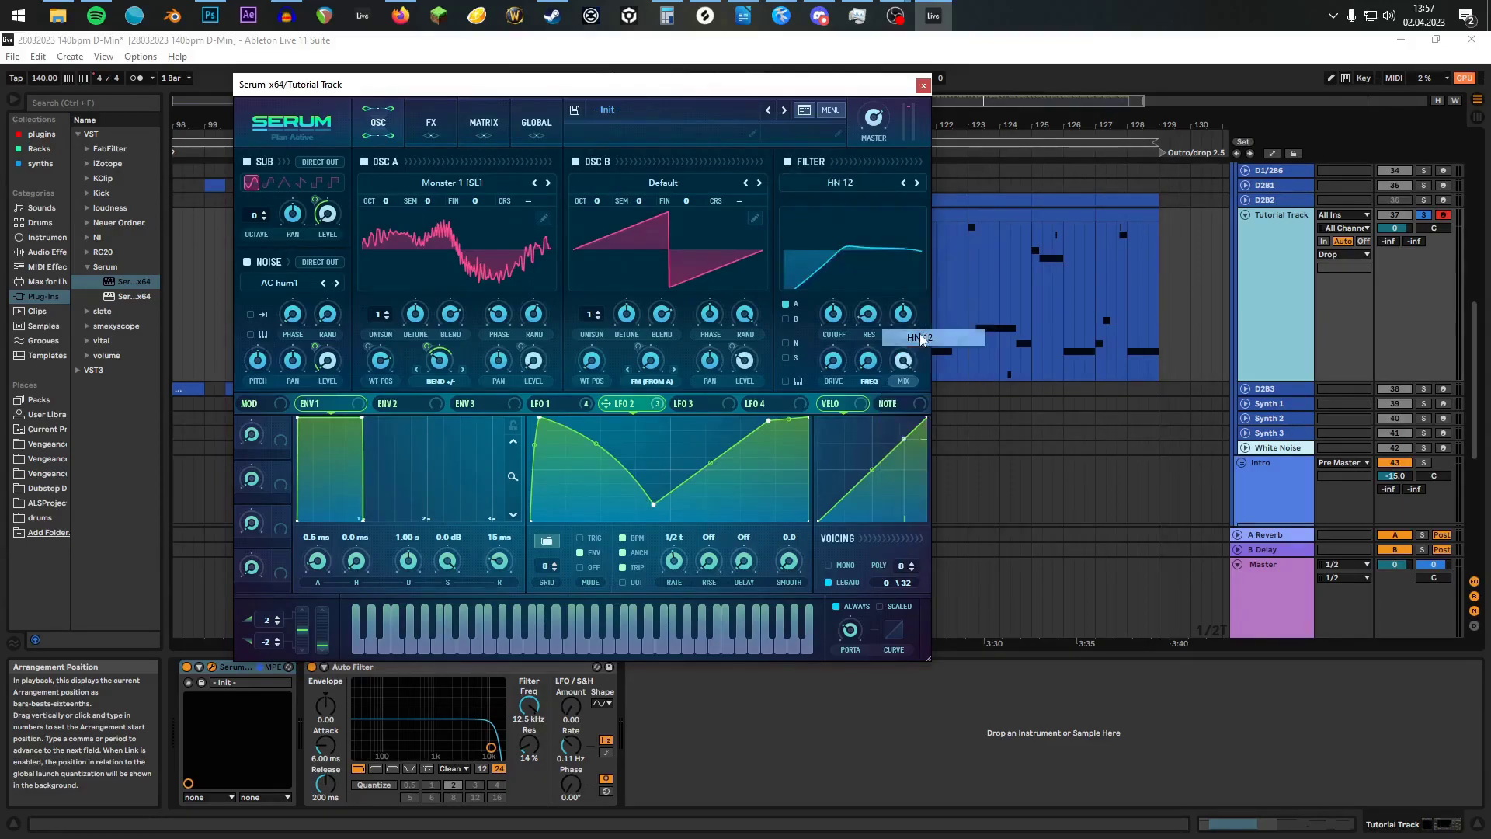
{"action": "left_click", "coordinate": [786, 320]}
{"action": "left_click", "coordinate": [786, 343]}
{"action": "left_click", "coordinate": [786, 359]}
Step: Set filter cutoff to 200, raise resonance, set Freq to 50, and modulate cutoff with LFO 2 (depth 32)
{"action": "left_click", "coordinate": [835, 315]}
{"action": "type", "text": "200"}
{"action": "key", "text": "Return"}
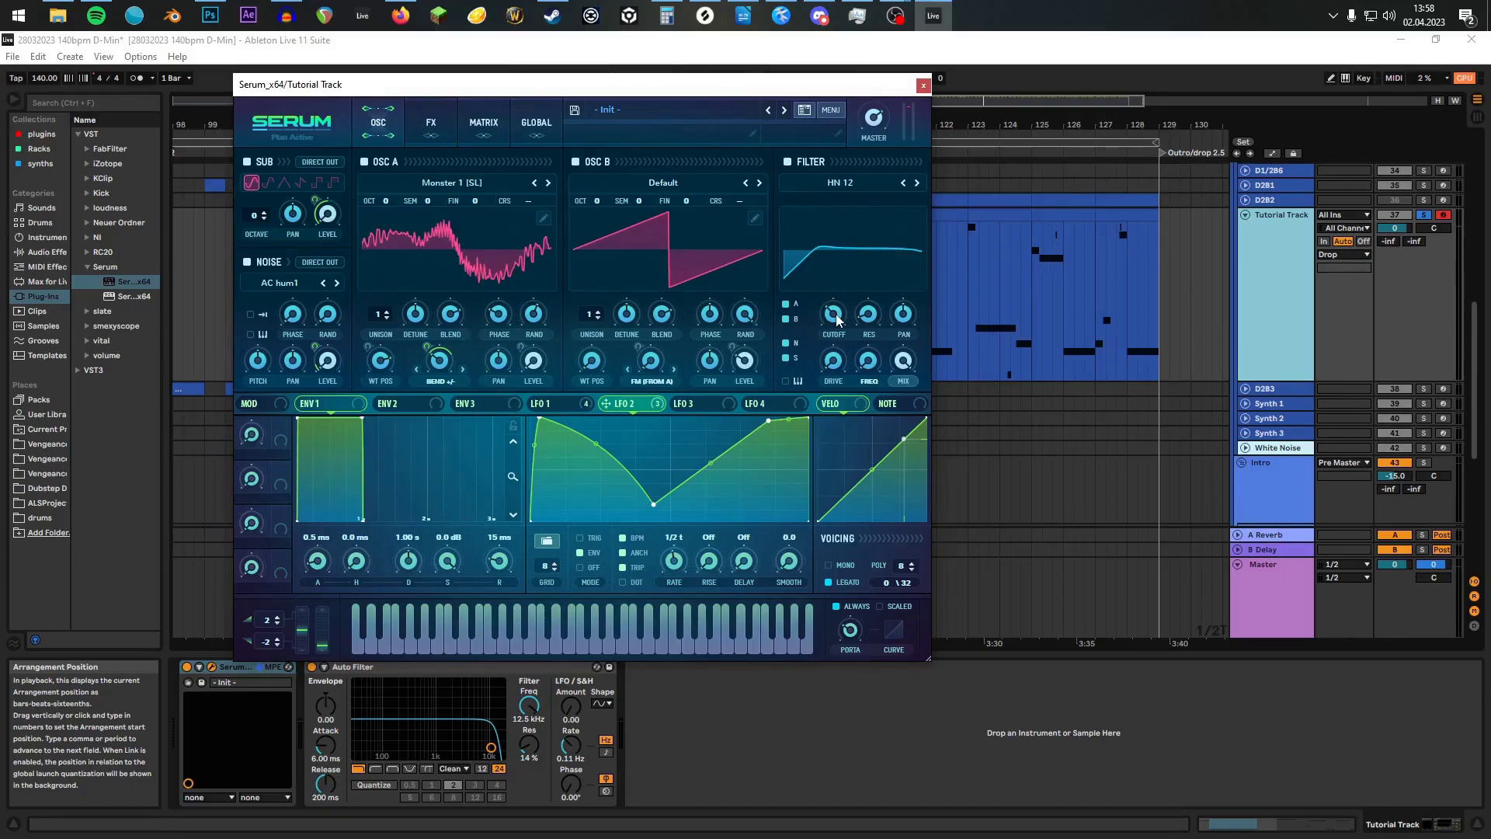
{"action": "left_click_drag", "start_coordinate": [872, 324], "coordinate": [873, 325]}
{"action": "left_click", "coordinate": [868, 363]}
{"action": "type", "text": "50"}
{"action": "key", "text": "Return"}
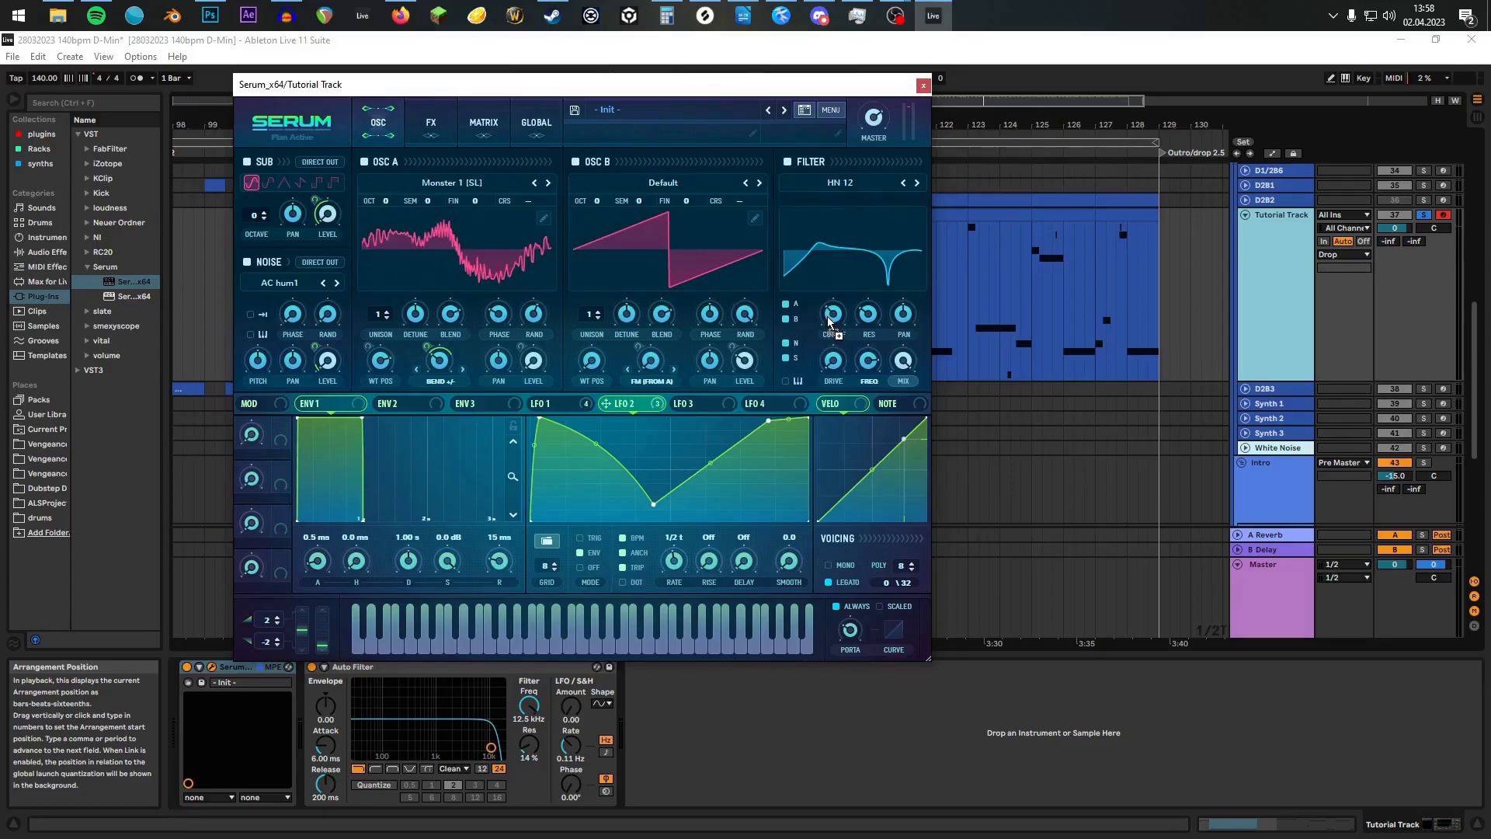
{"action": "left_click_drag", "start_coordinate": [829, 322], "coordinate": [822, 333]}
Step: Review the Matrix routings, then route LFO 2 to the filter's FREQ knob at about 36
{"action": "left_click", "coordinate": [484, 122]}
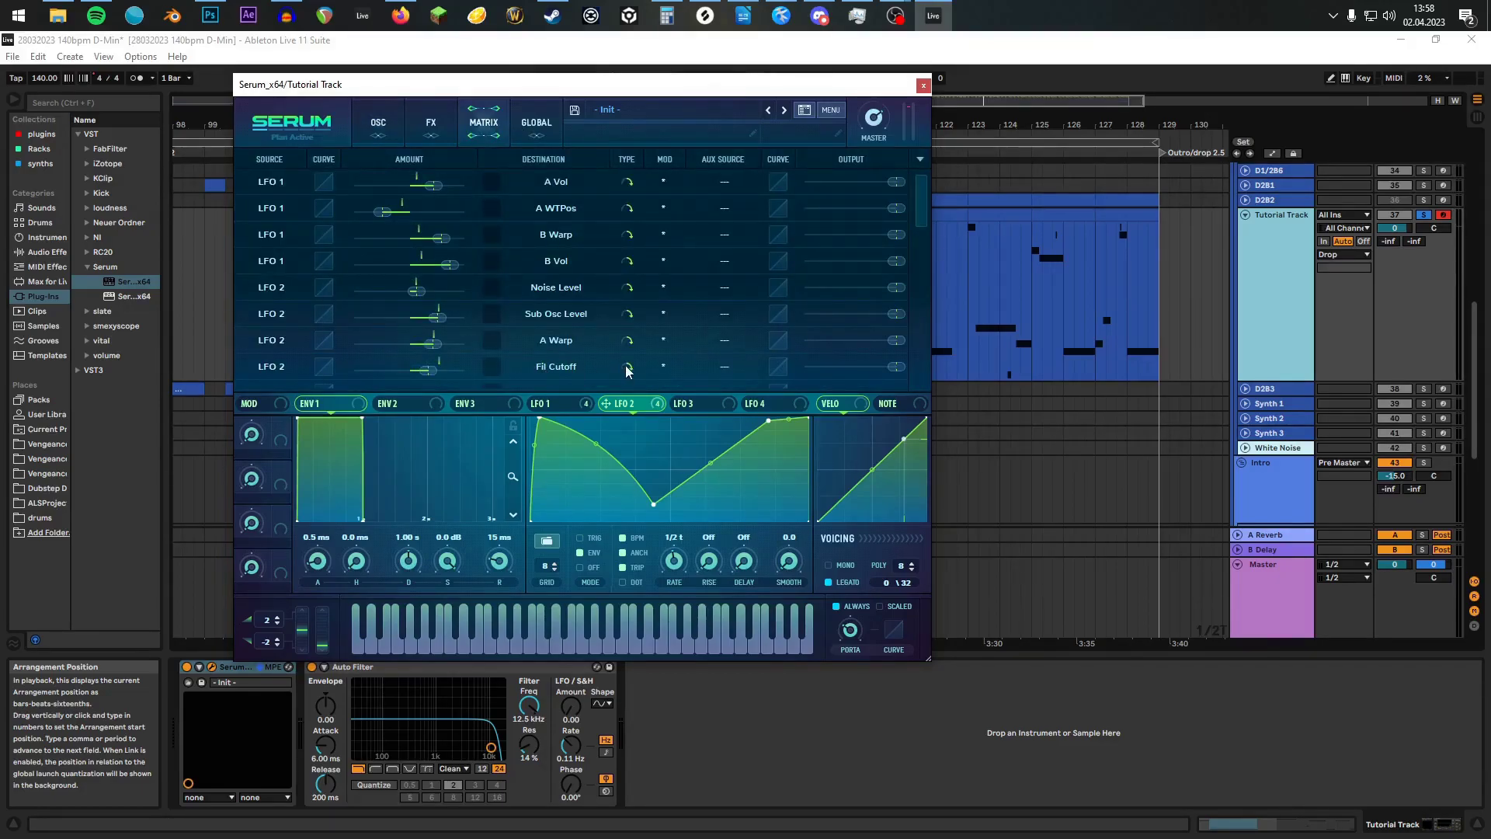
{"action": "left_click", "coordinate": [376, 120]}
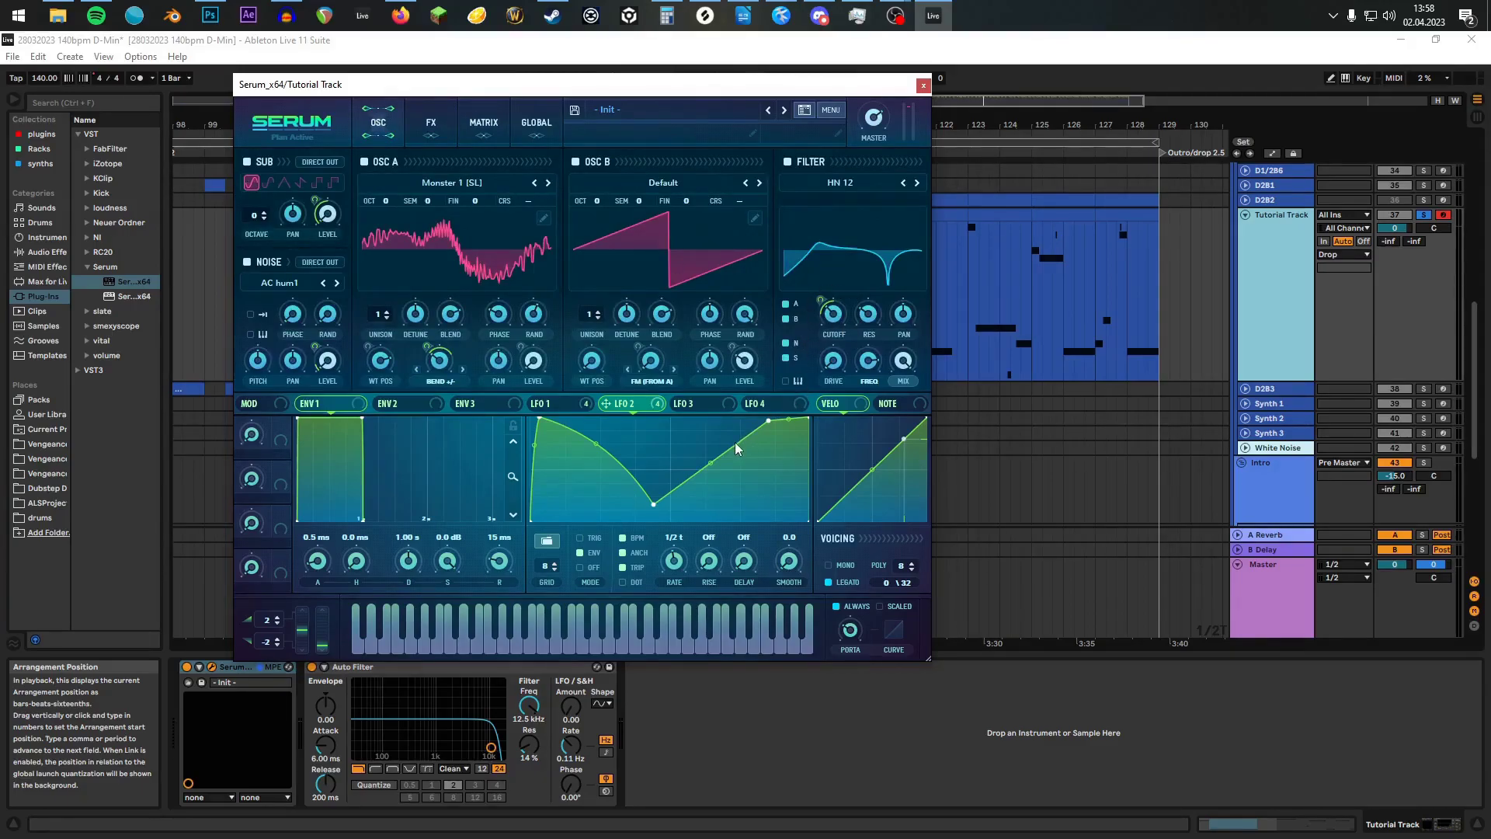
{"action": "left_click_drag", "start_coordinate": [629, 405], "coordinate": [860, 401]}
{"action": "left_click_drag", "start_coordinate": [621, 87], "coordinate": [586, 100]}
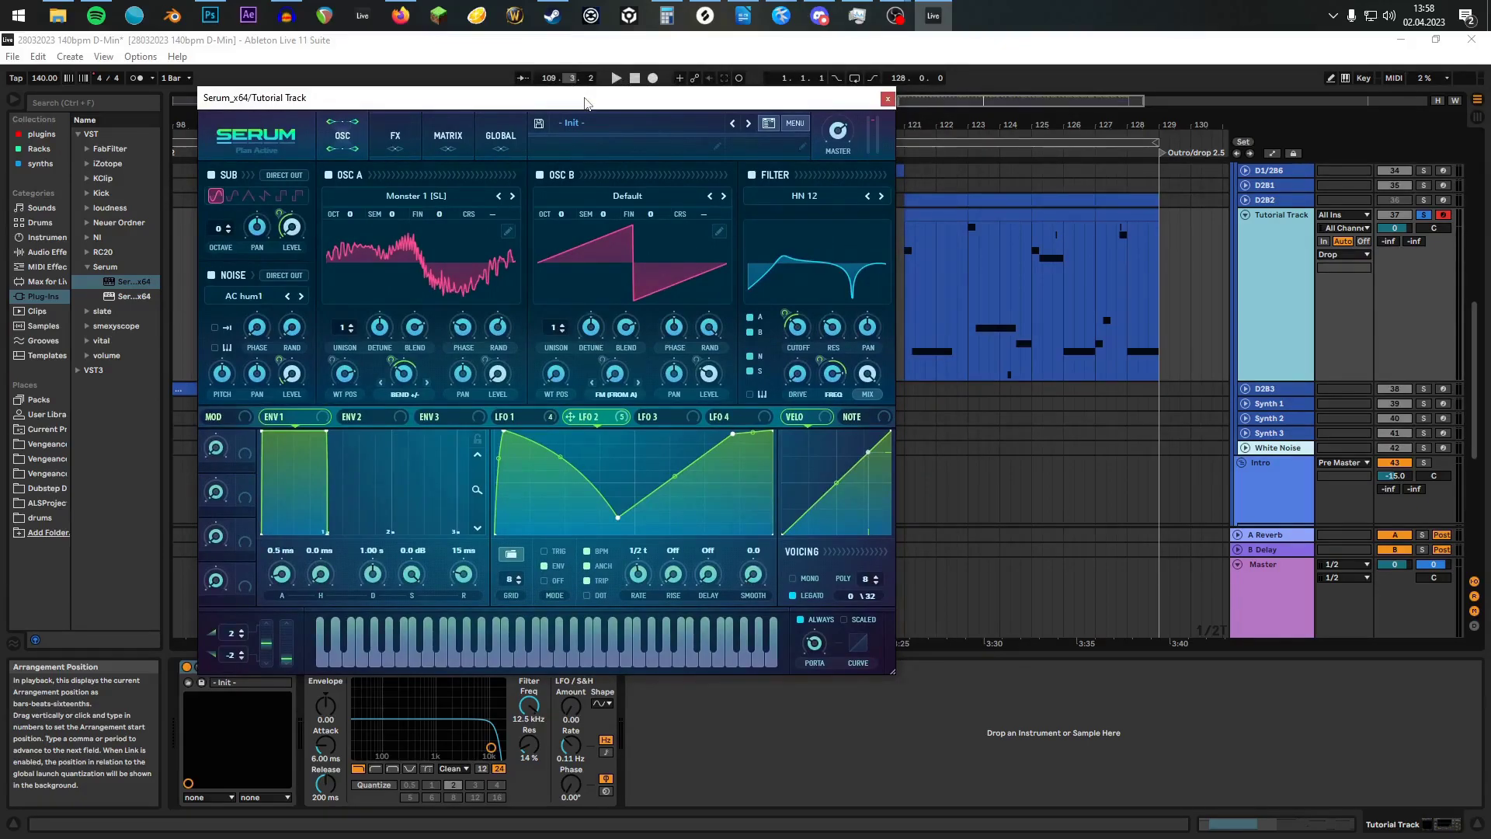
Step: Play the bass to hear it, then move the Serum window lower
{"action": "key", "text": "space"}
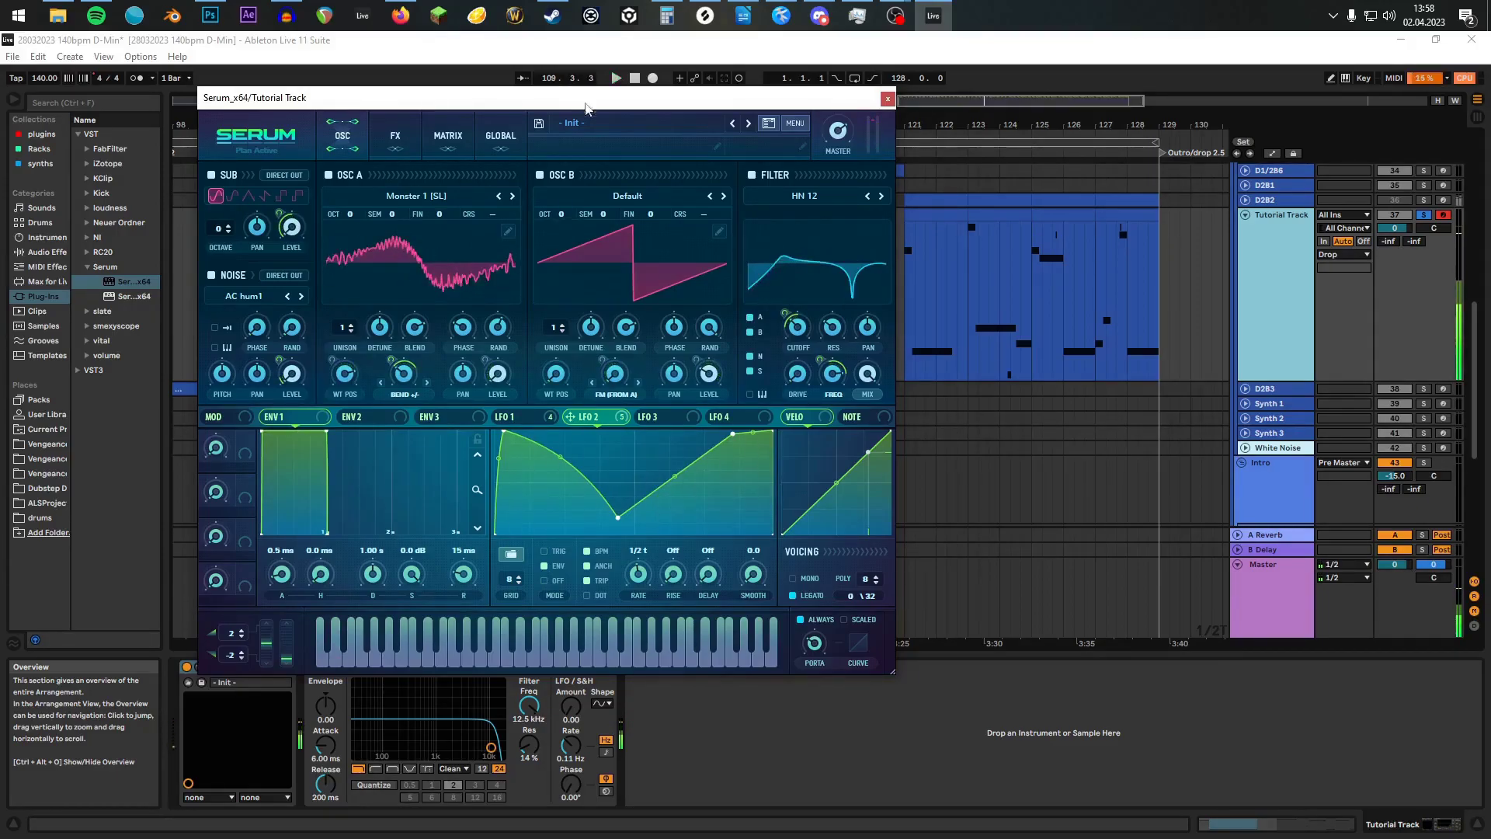
{"action": "left_click_drag", "start_coordinate": [474, 105], "coordinate": [476, 142]}
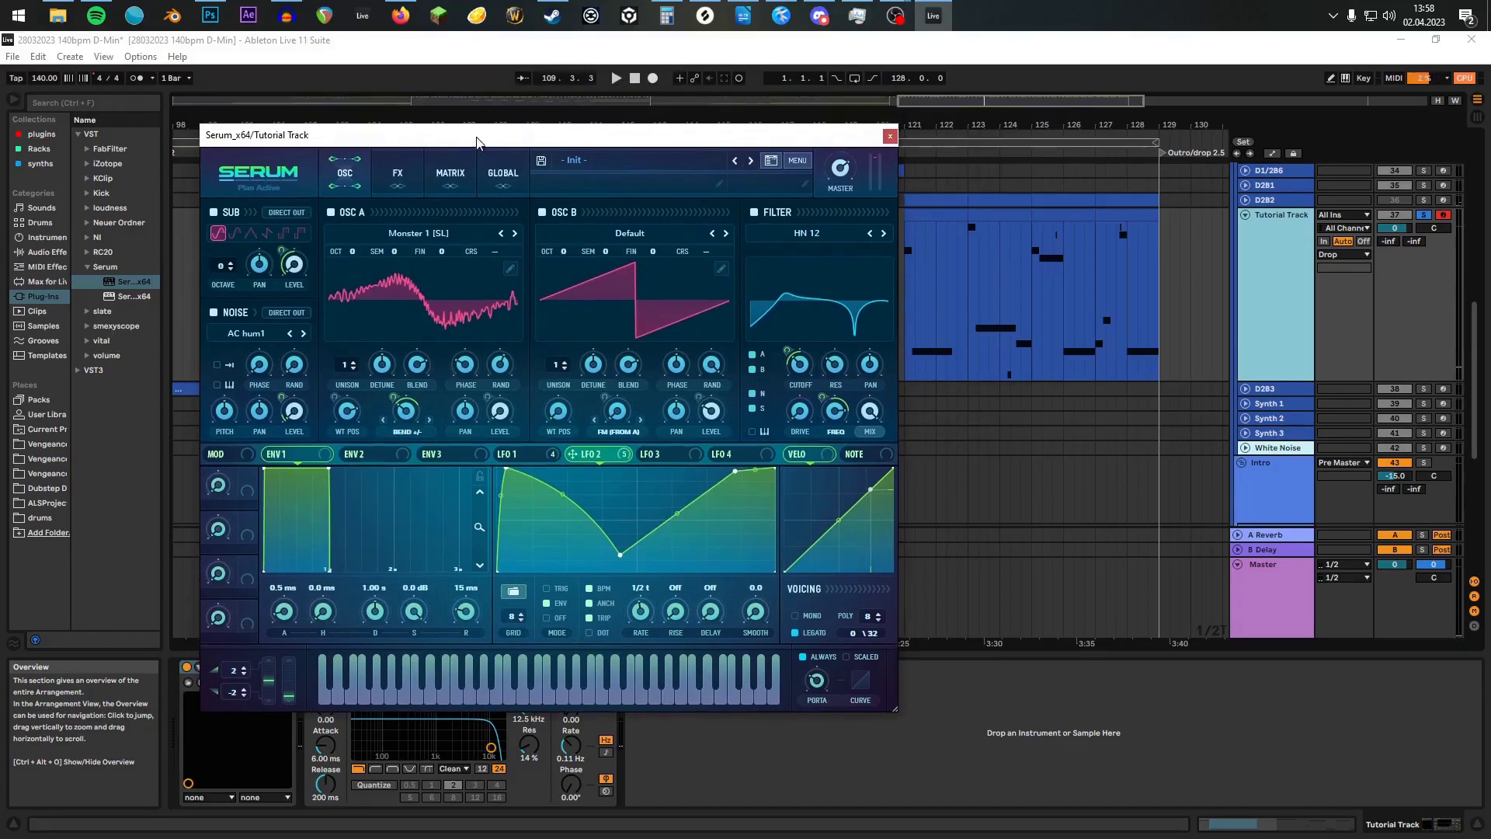
Step: On Serum's FX page, enable Hyper/Dimension with Dimension size 21% and mix 18%
{"action": "left_click", "coordinate": [404, 176]}
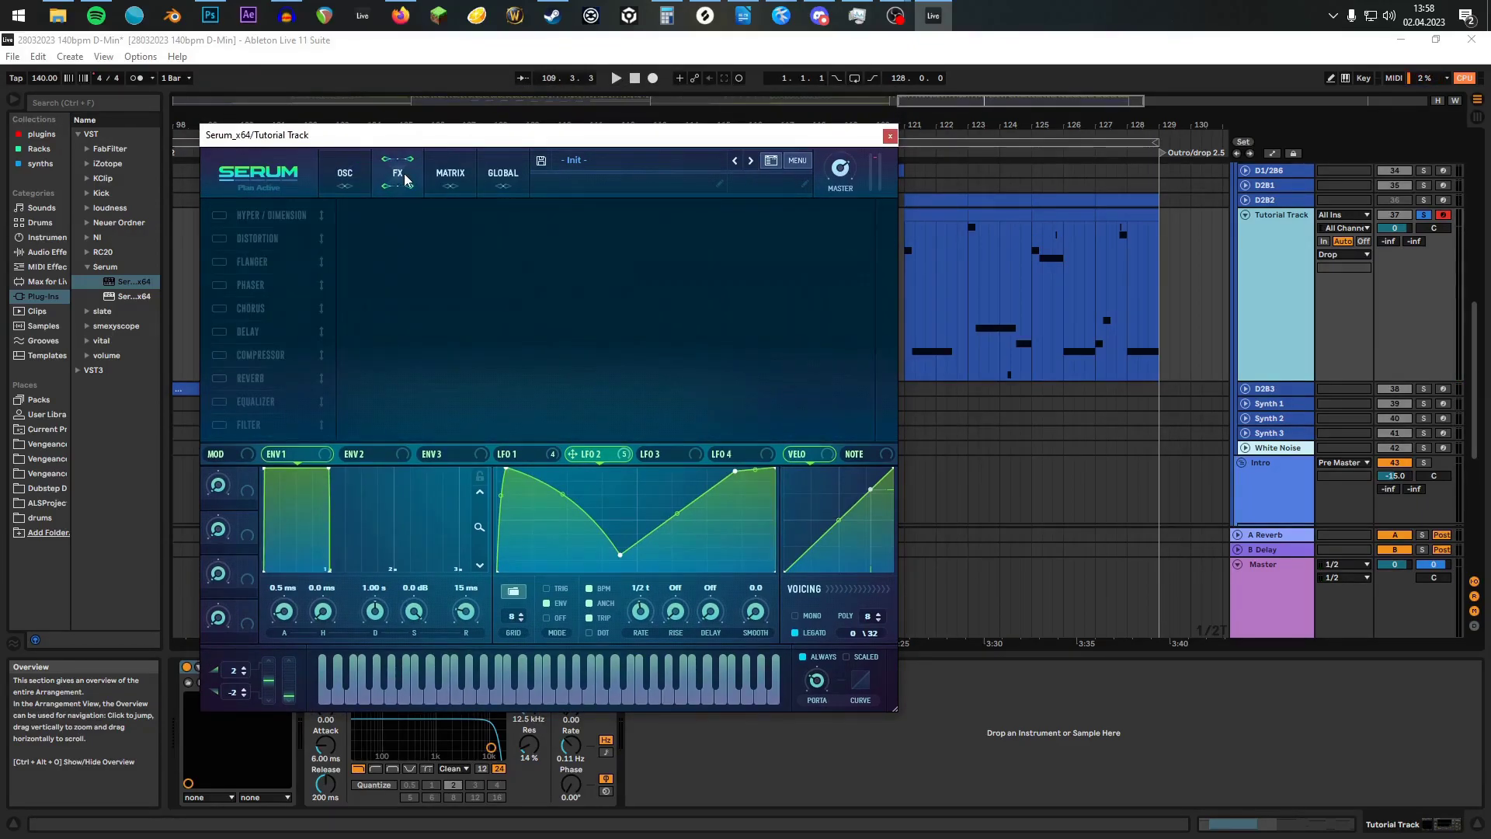
{"action": "left_click", "coordinate": [220, 216]}
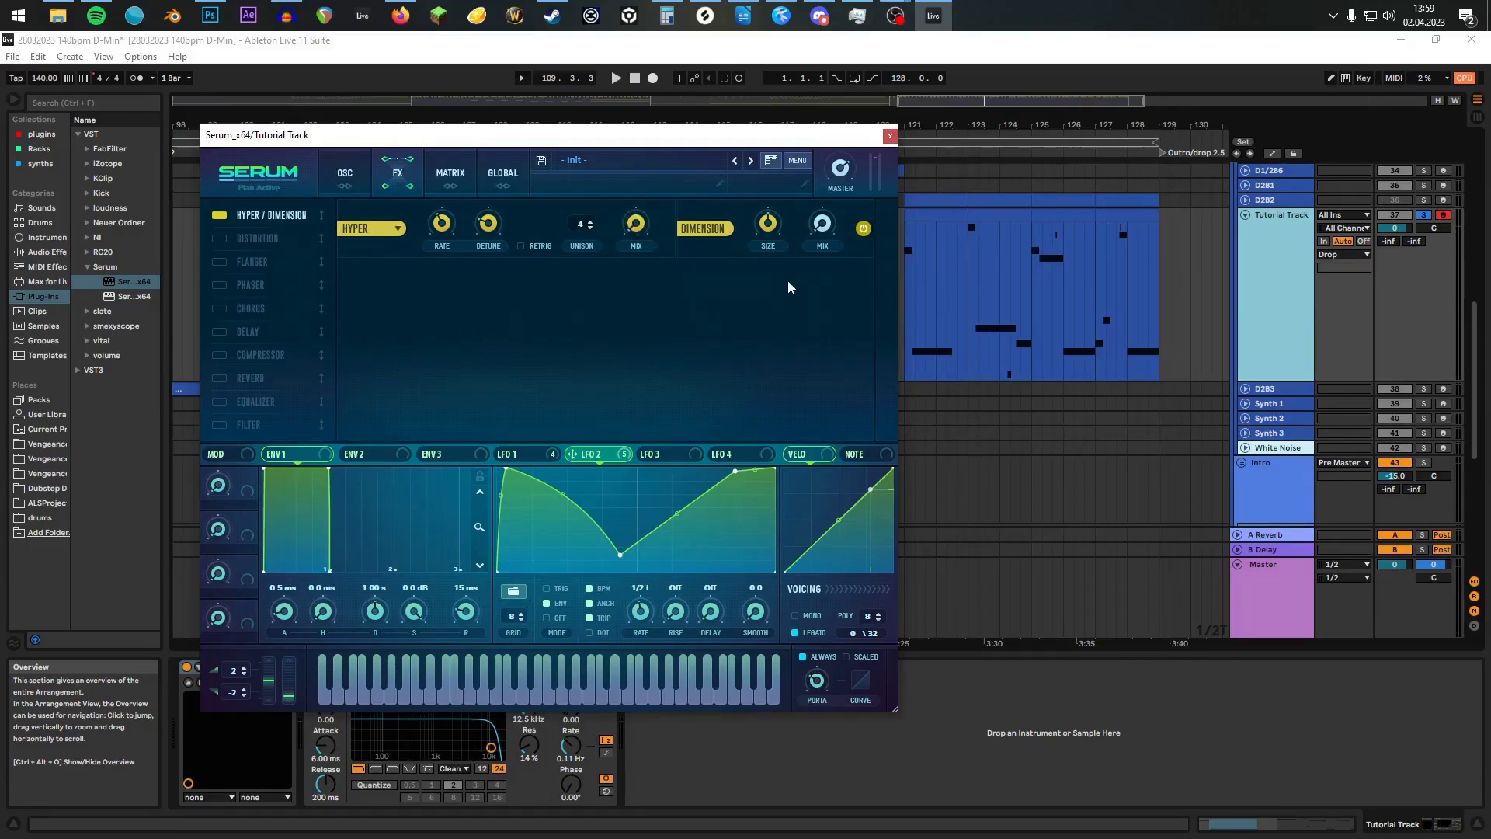
{"action": "left_click_drag", "start_coordinate": [769, 229], "coordinate": [777, 298]}
{"action": "left_click_drag", "start_coordinate": [816, 229], "coordinate": [828, 194]}
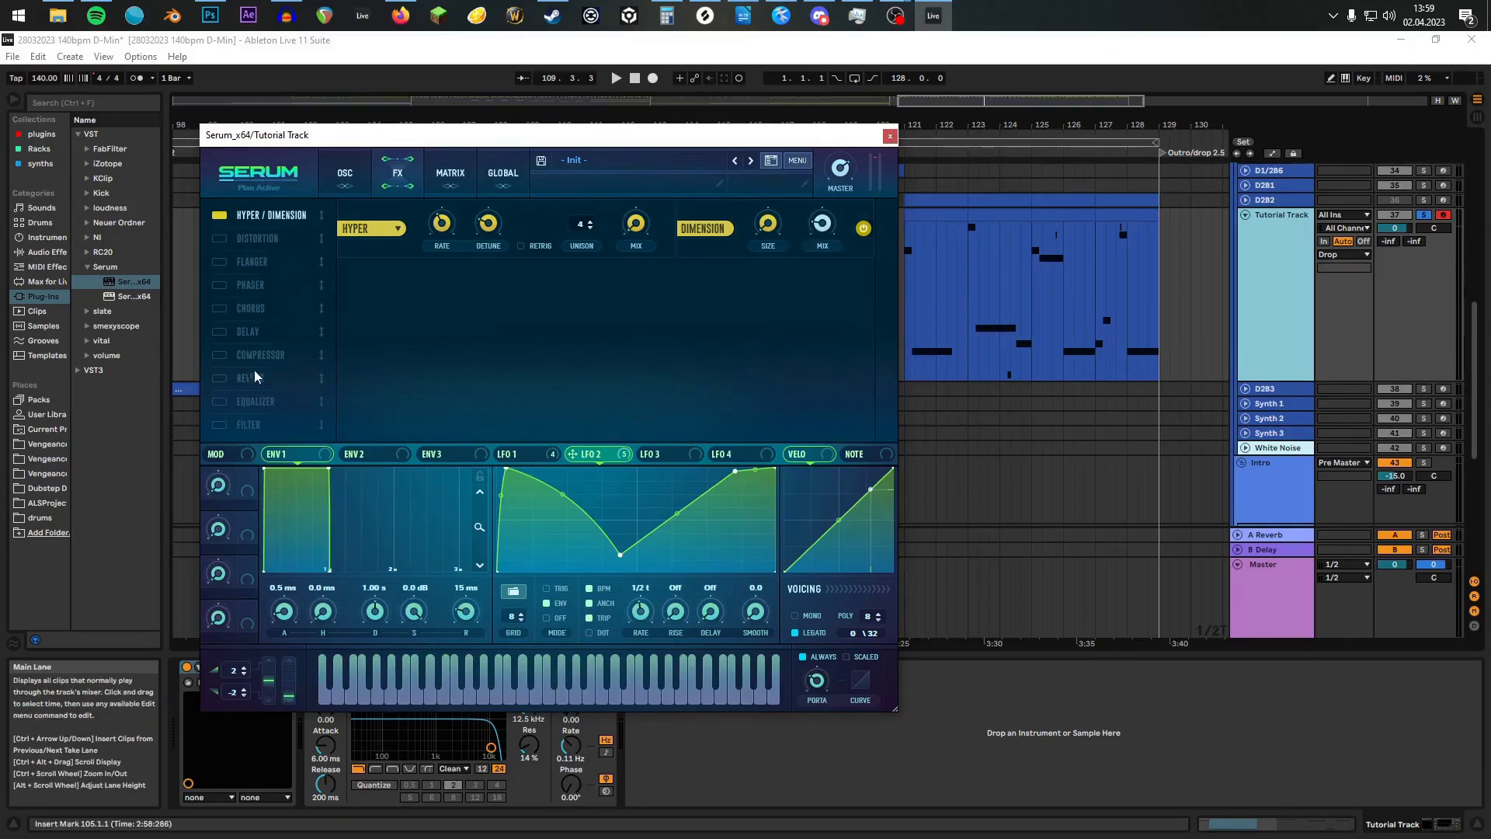
Step: Enable Tube Distortion with drive at 53%, then play and stop the bass to hear it
{"action": "left_click", "coordinate": [220, 238]}
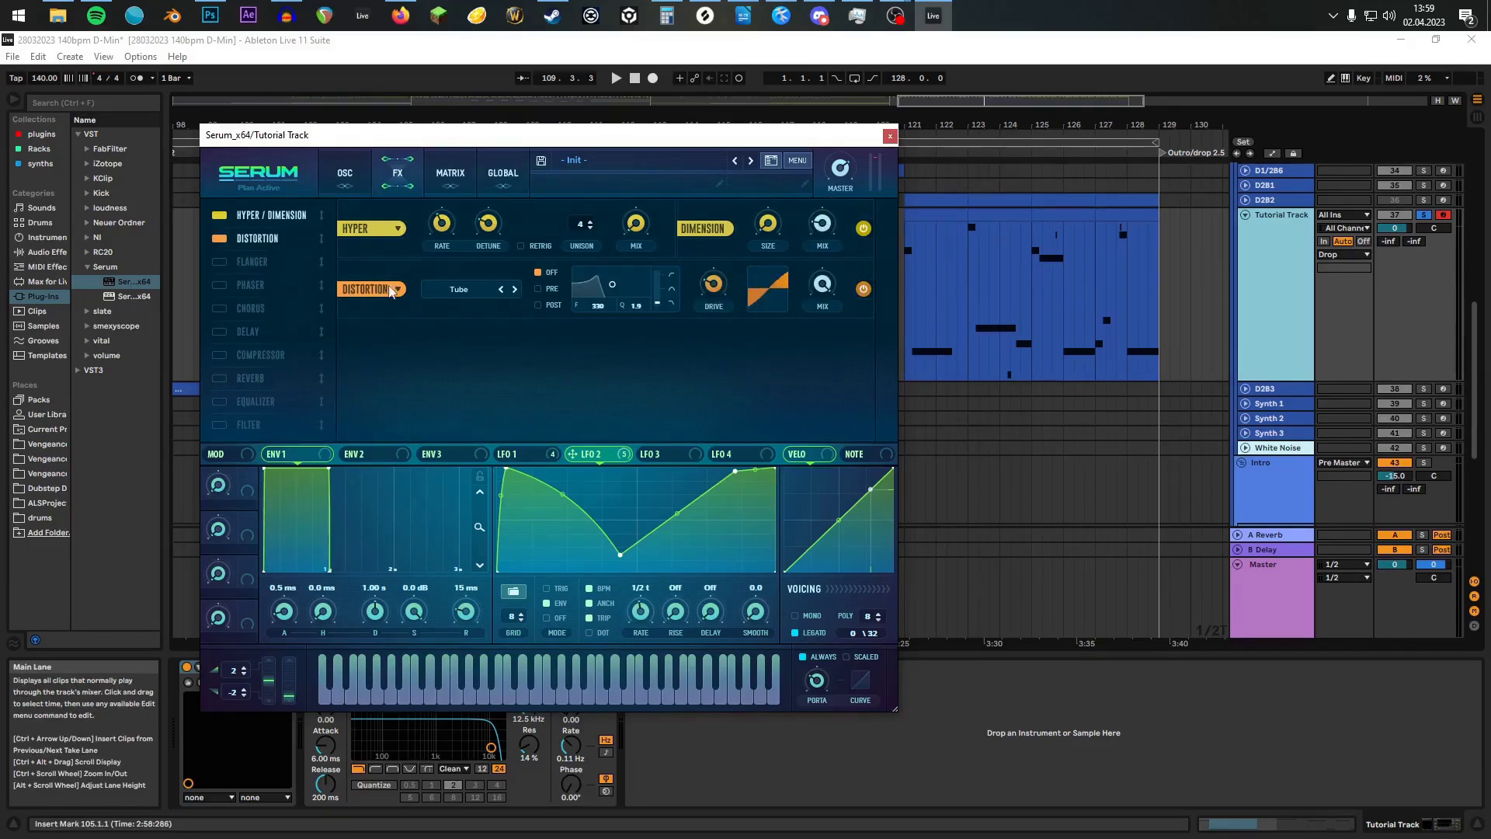
{"action": "left_click_drag", "start_coordinate": [714, 285], "coordinate": [734, 203]}
{"action": "left_click_drag", "start_coordinate": [509, 140], "coordinate": [441, 130]}
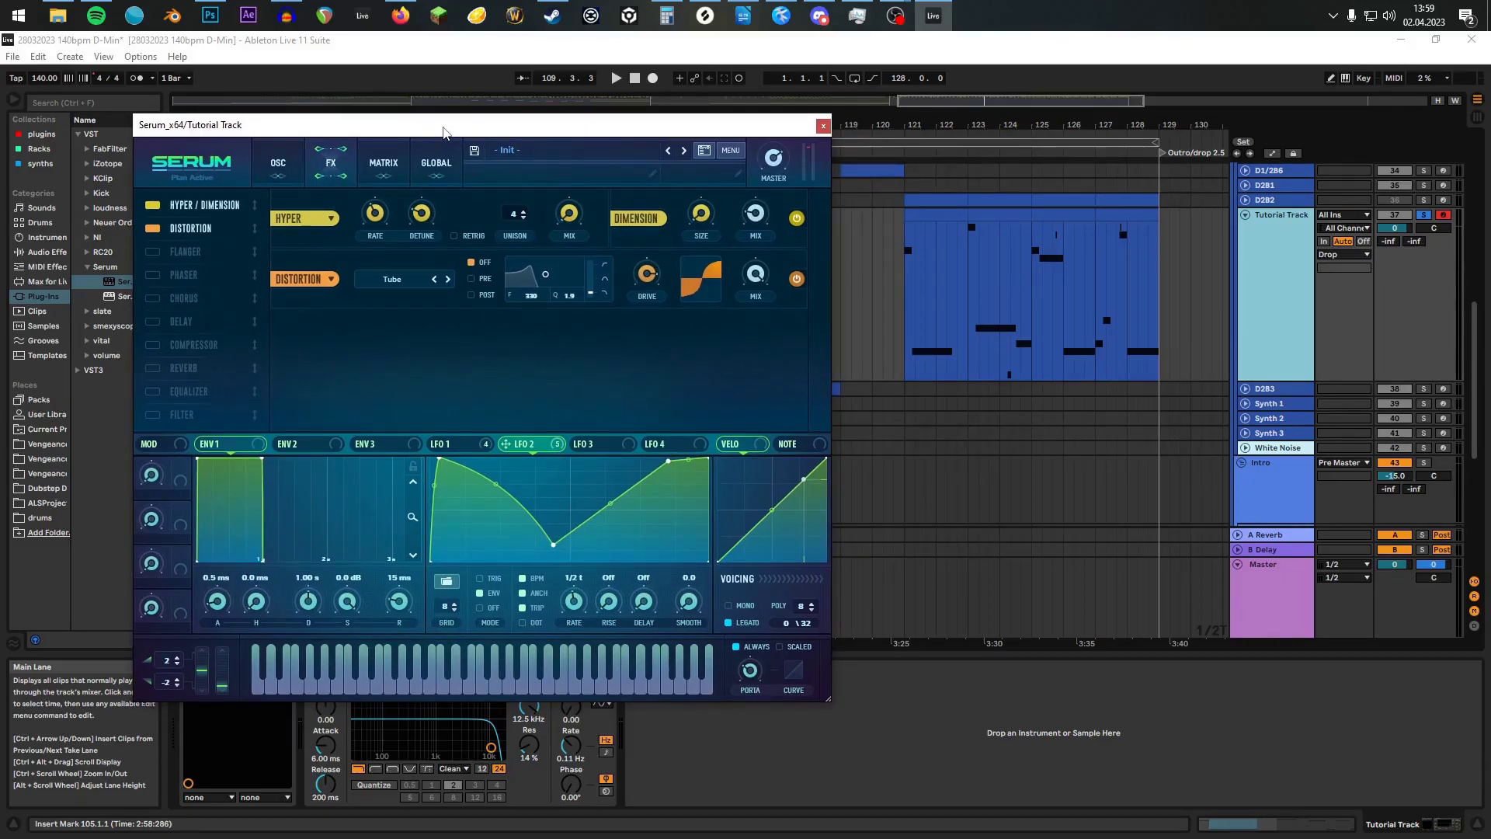
{"action": "key", "text": "space"}
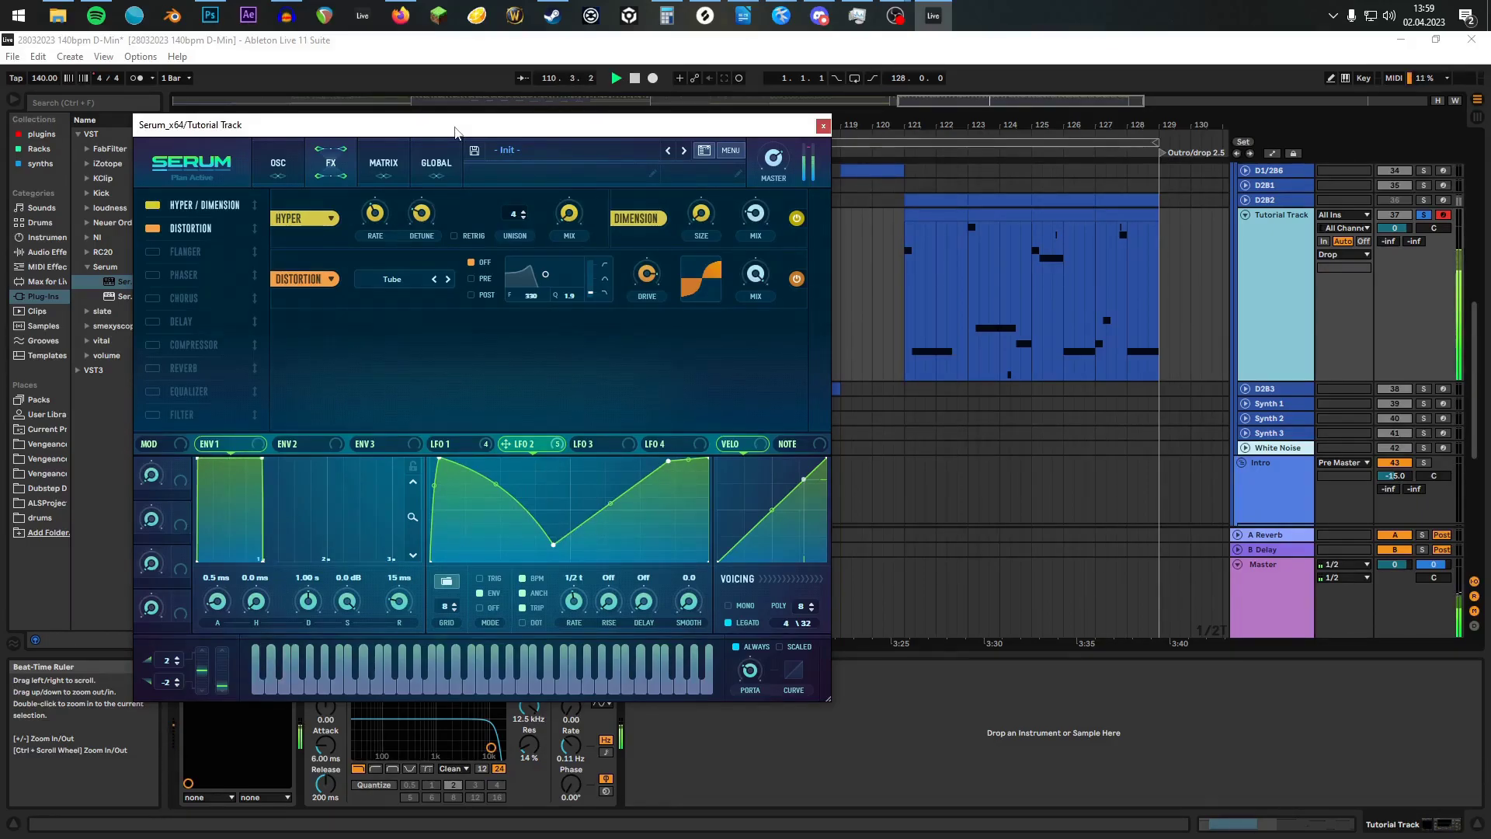
{"action": "key", "text": "space"}
Step: Enable the Phaser effect and enter values for its depth and feedback
{"action": "left_click_drag", "start_coordinate": [455, 132], "coordinate": [741, 155]}
{"action": "left_click", "coordinate": [438, 297]}
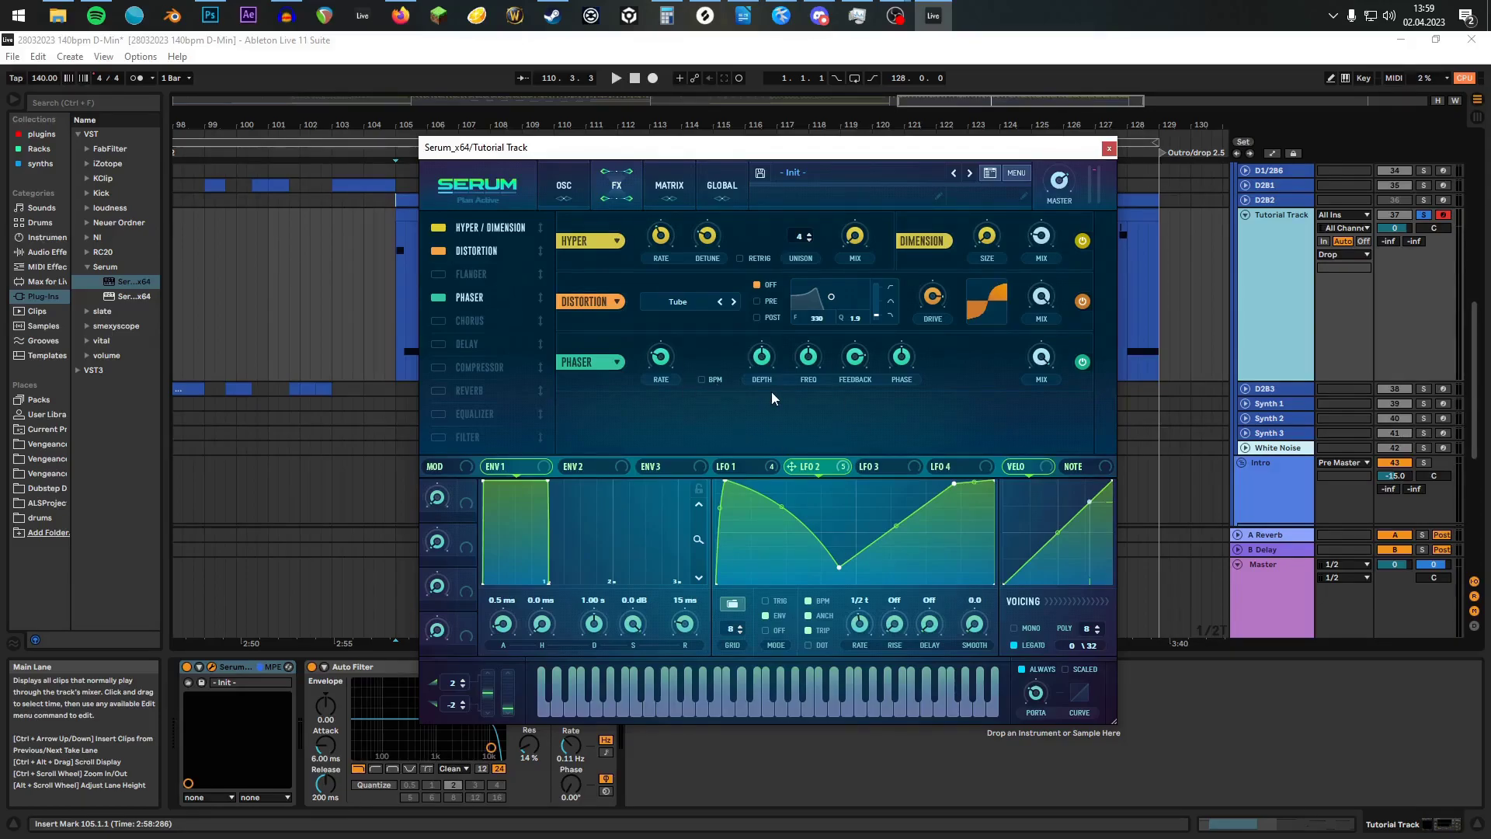
{"action": "double_click", "coordinate": [760, 359]}
{"action": "double_click", "coordinate": [866, 360]}
{"action": "key", "text": "Return"}
{"action": "mouse_move", "coordinate": [902, 359]}
Step: Play the bass through the Phaser, then stop playback
{"action": "left_click_drag", "start_coordinate": [723, 148], "coordinate": [629, 145]}
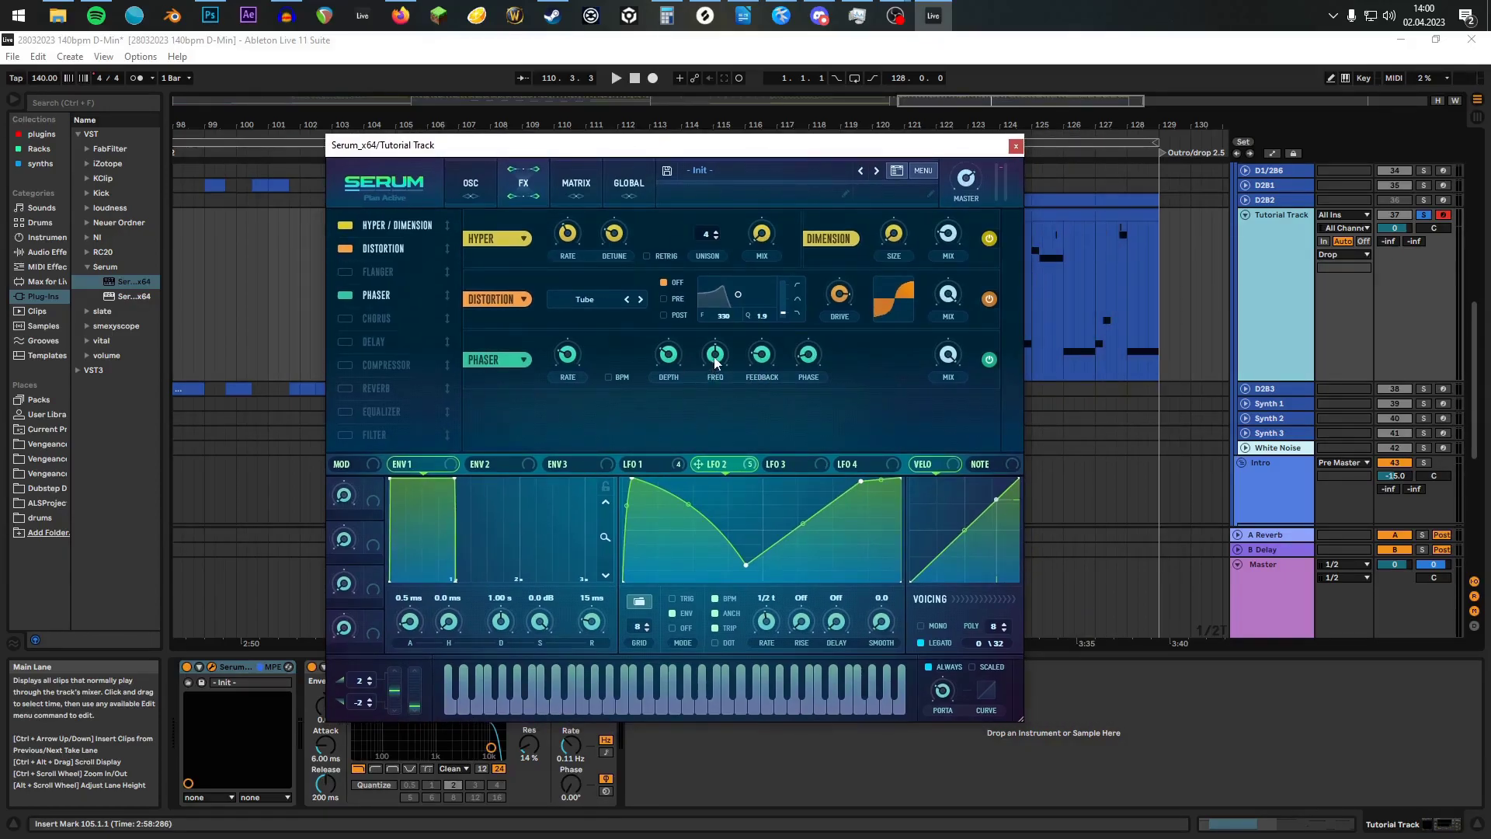
{"action": "mouse_move", "coordinate": [715, 361]}
{"action": "key", "text": "space"}
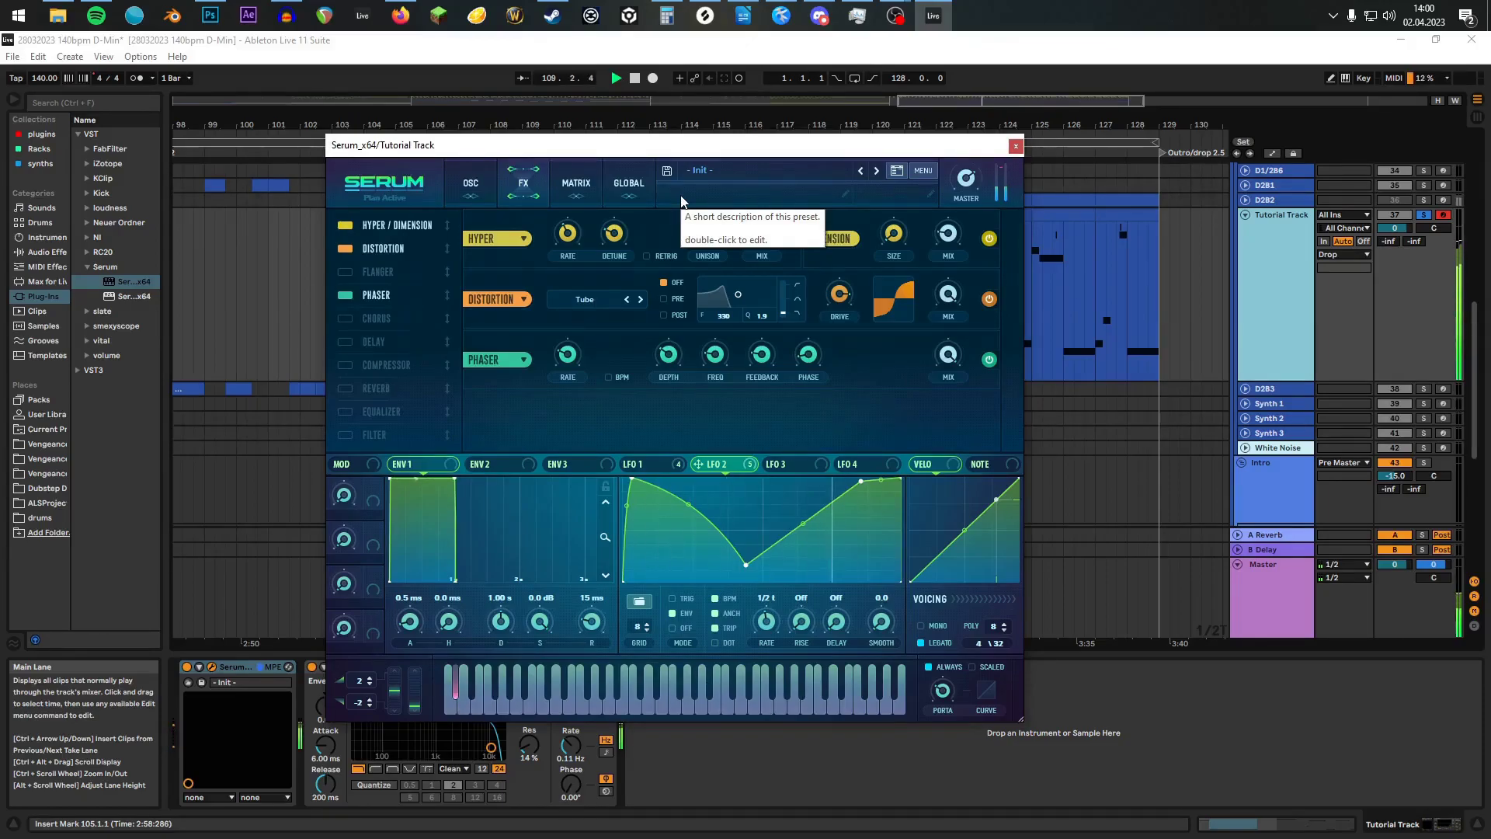
{"action": "key", "text": "space"}
{"action": "left_click_drag", "start_coordinate": [683, 152], "coordinate": [661, 146]}
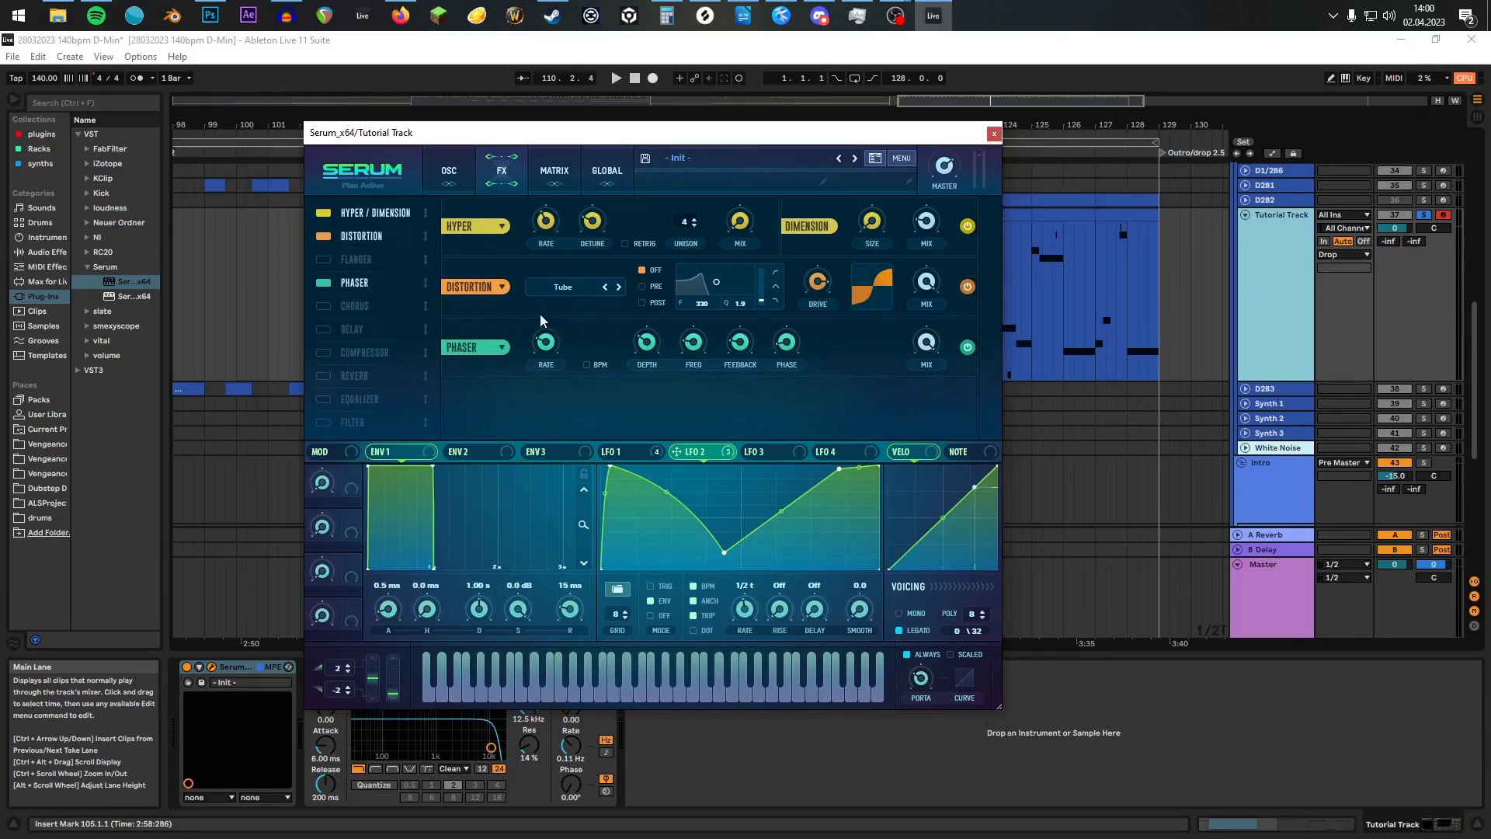
Step: Enable a multiband Compressor with threshold -9, then move Serum off the arrangement
{"action": "left_click", "coordinate": [321, 352]}
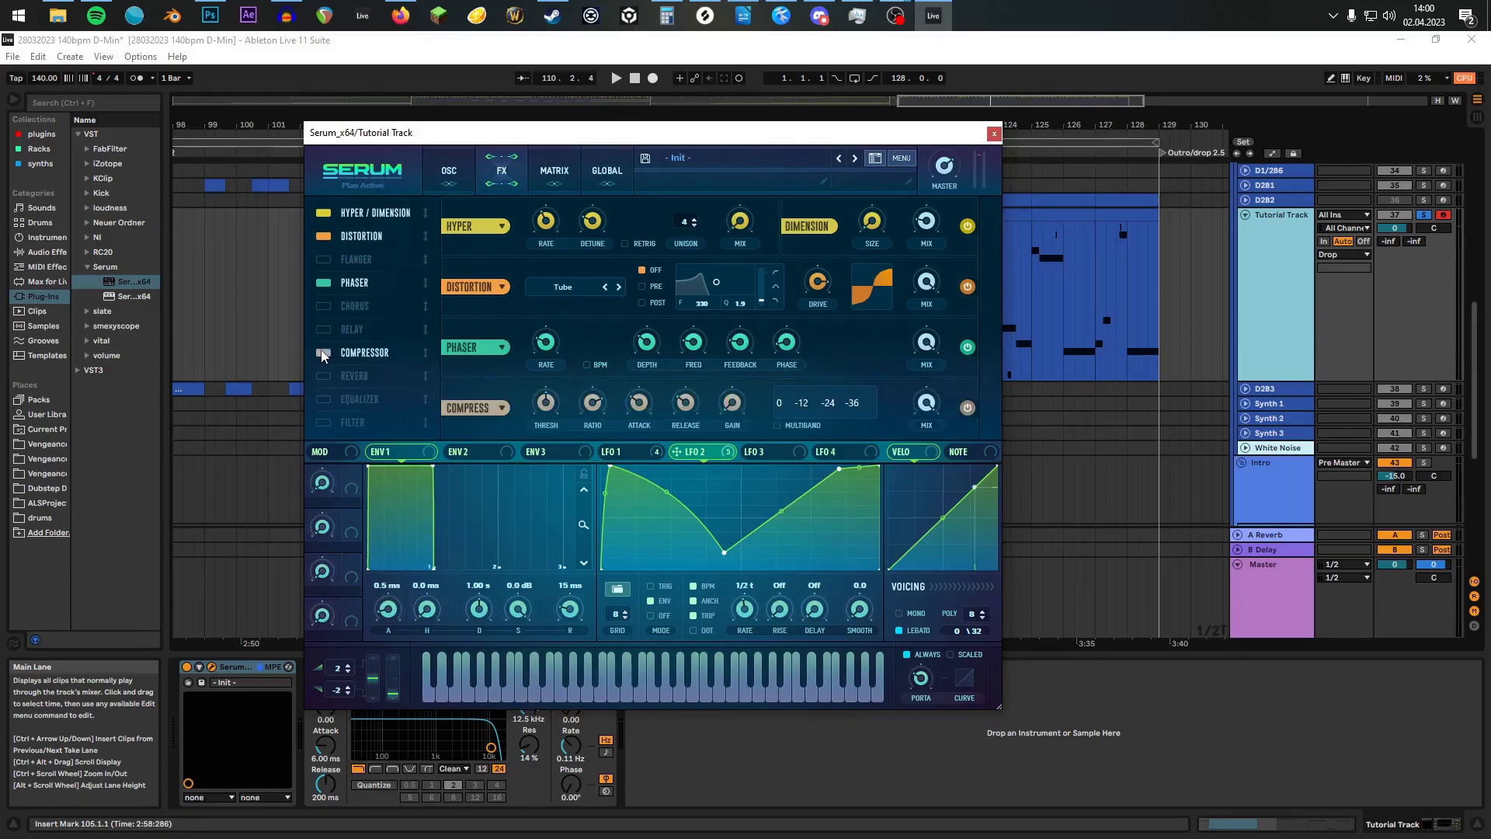
{"action": "left_click", "coordinate": [778, 426]}
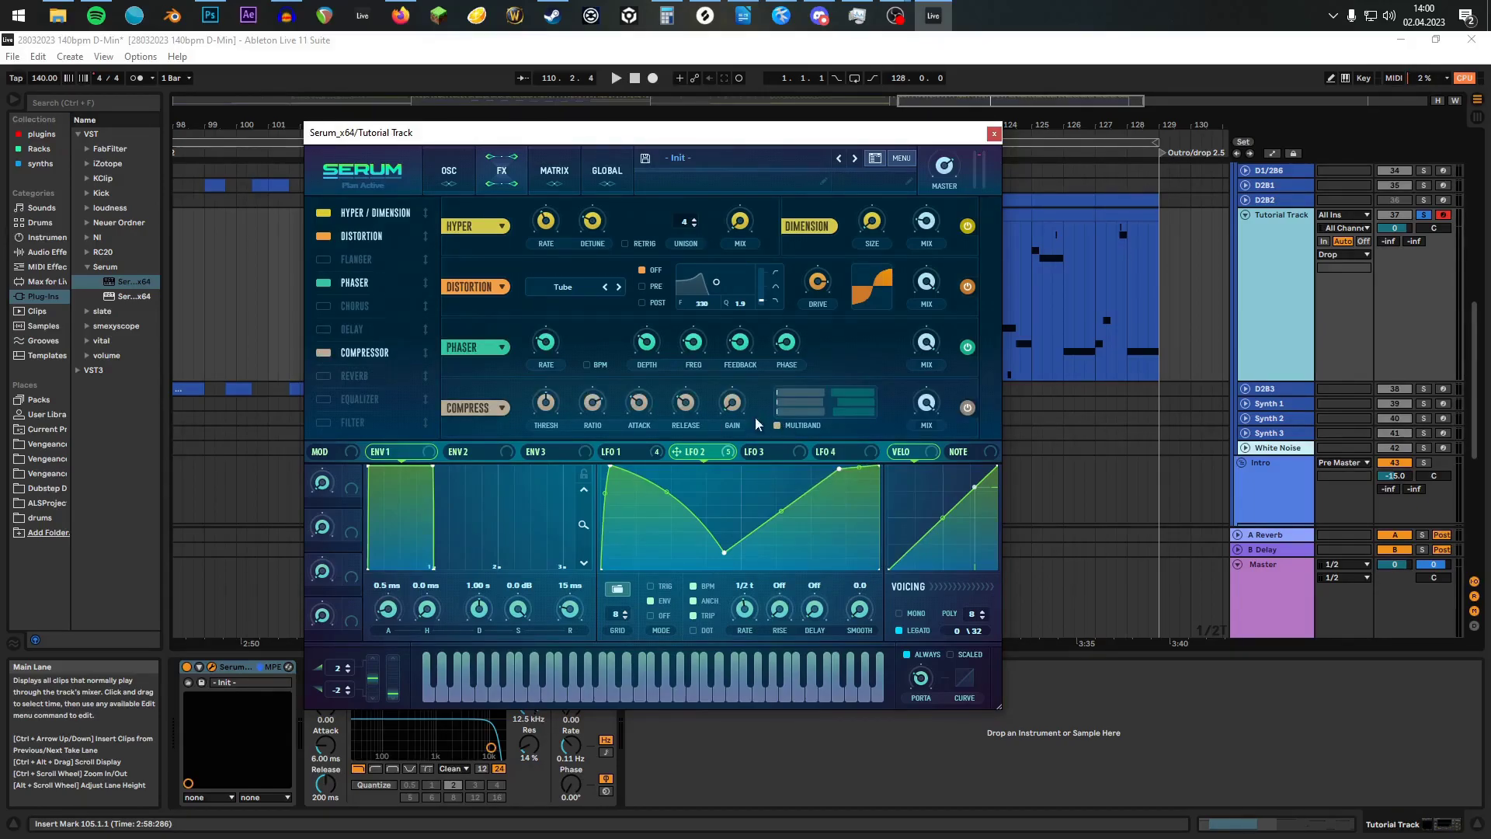
{"action": "double_click", "coordinate": [688, 412]}
{"action": "key", "text": "Return"}
{"action": "double_click", "coordinate": [539, 407]}
{"action": "type", "text": "-9"}
{"action": "key", "text": "Return"}
{"action": "left_click_drag", "start_coordinate": [604, 143], "coordinate": [961, 172]}
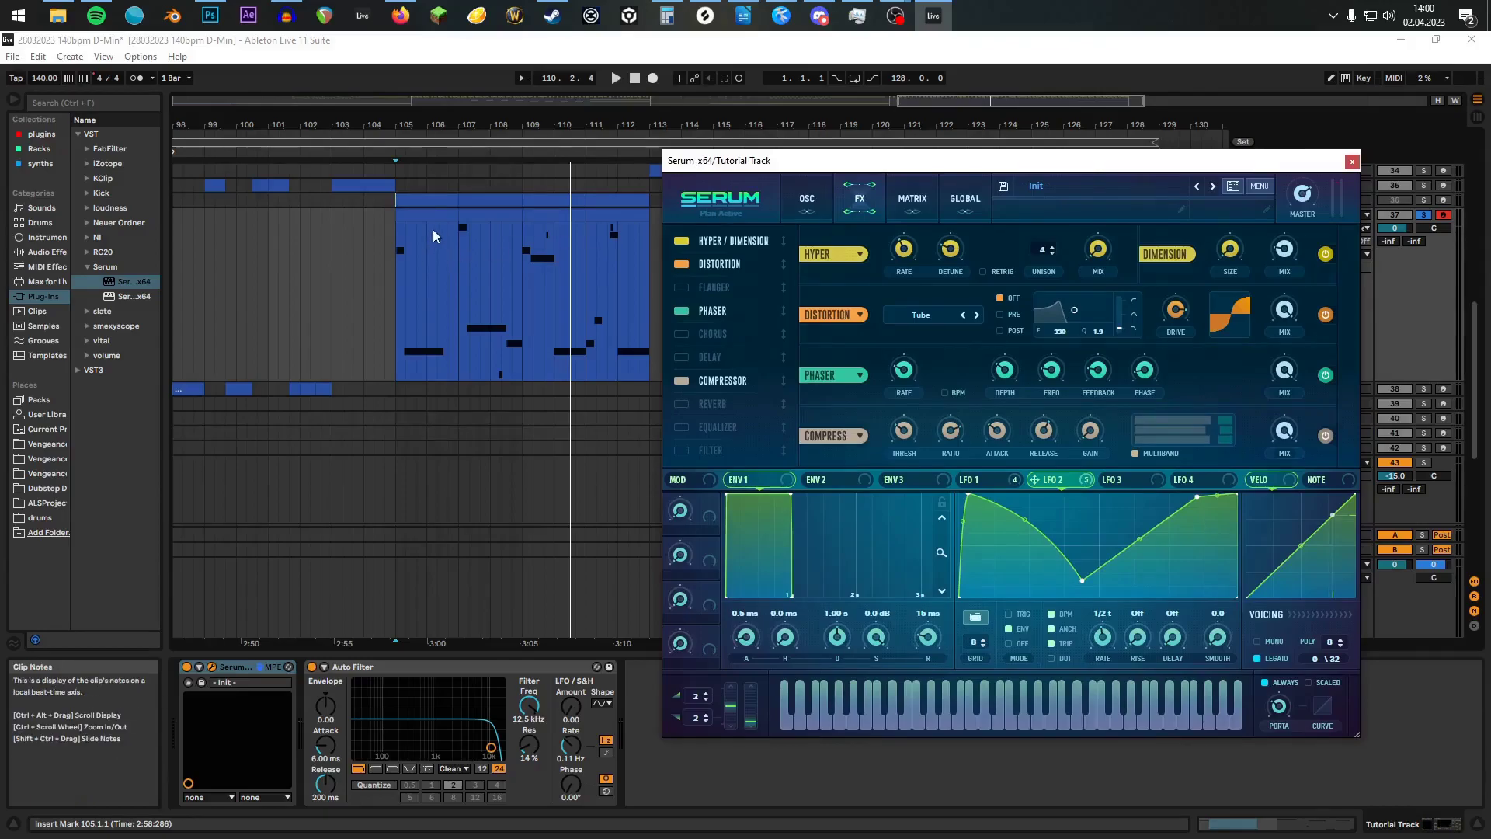
Step: Select the clip at bars 105–107 and start playback from bar 105
{"action": "left_click", "coordinate": [418, 216]}
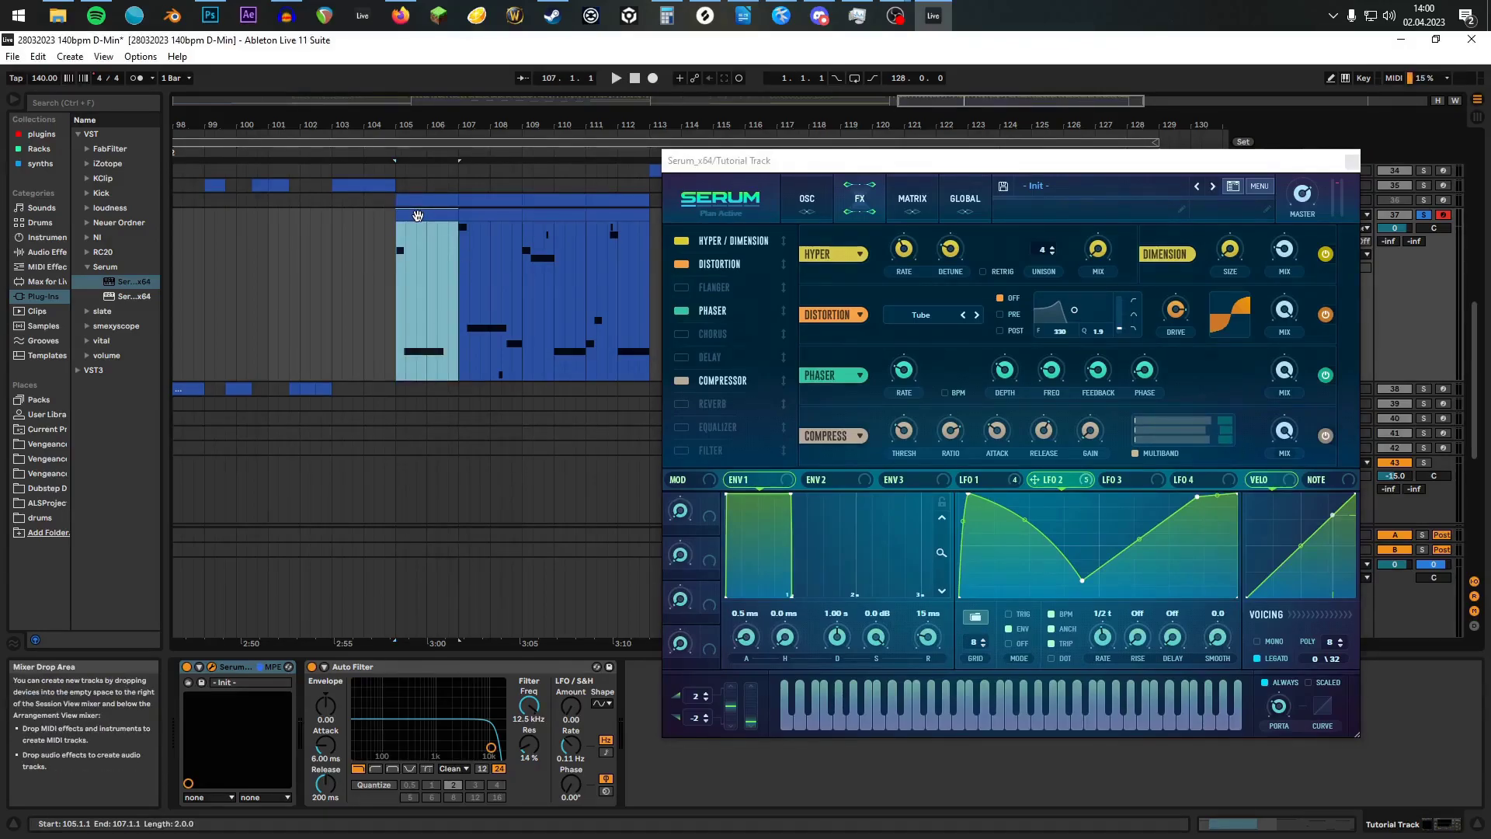
{"action": "key", "text": "space"}
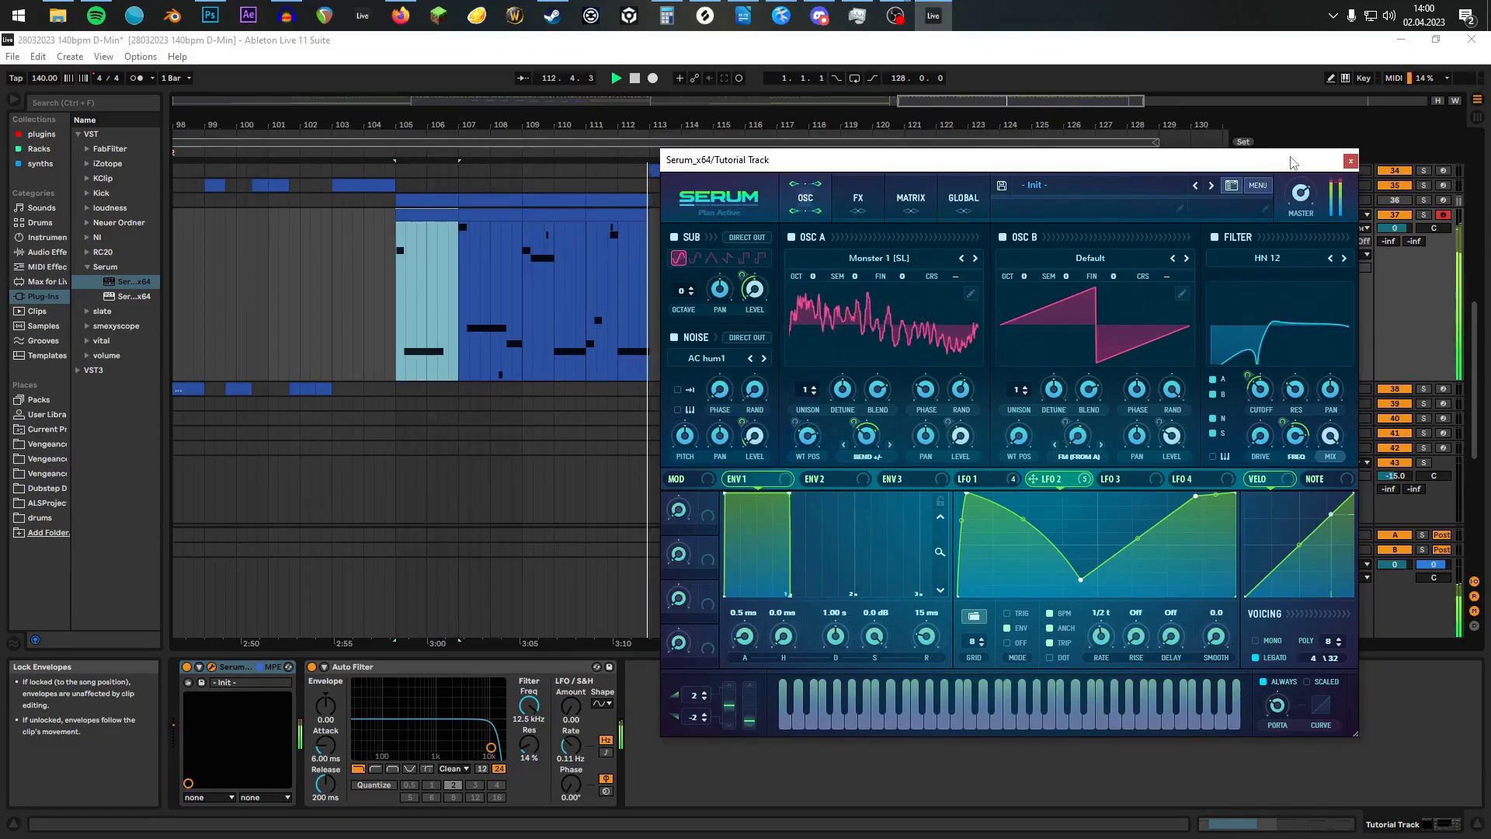
{"action": "left_click", "coordinate": [1351, 161]}
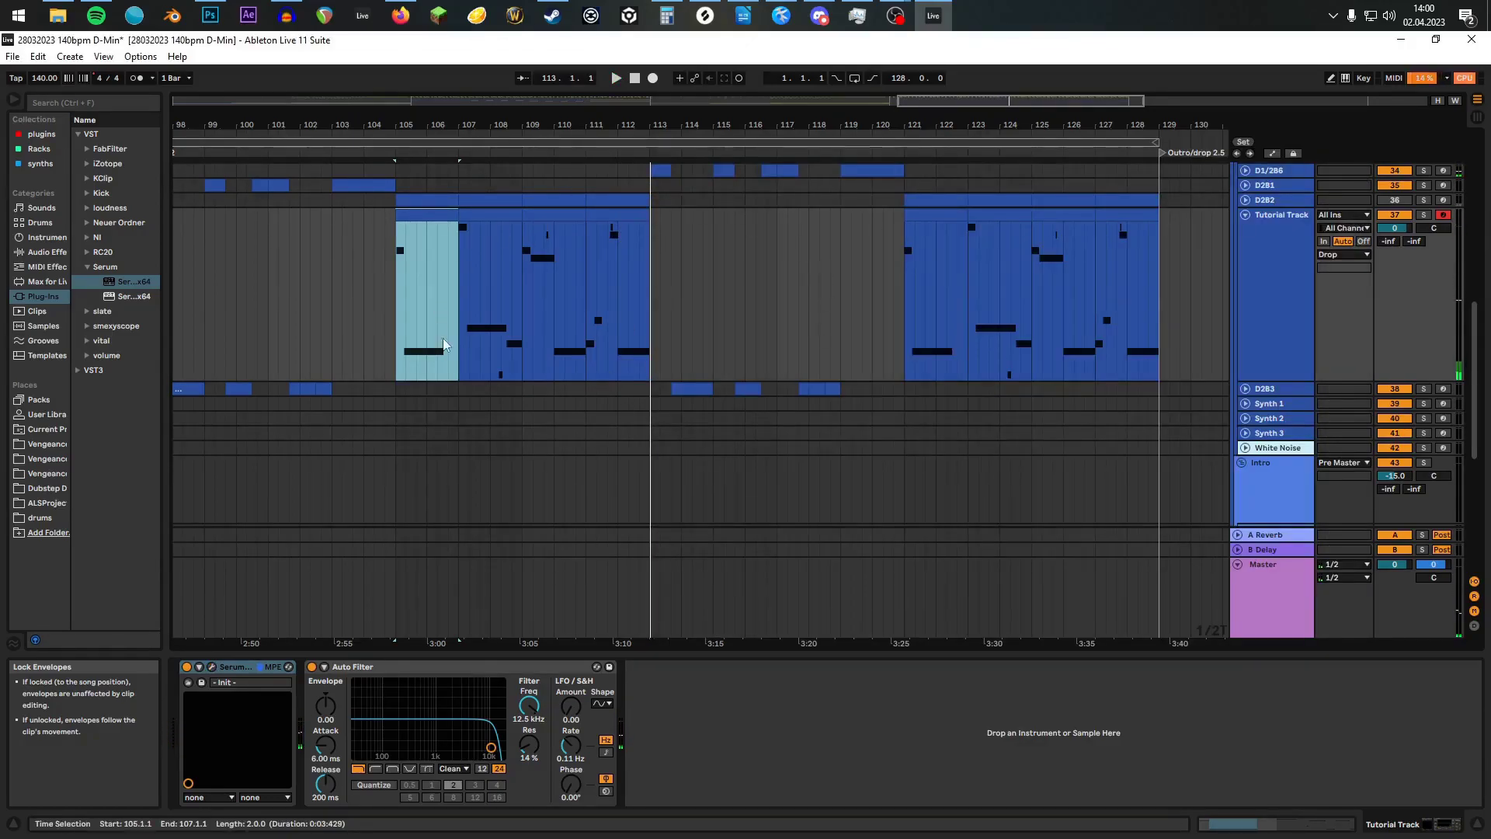